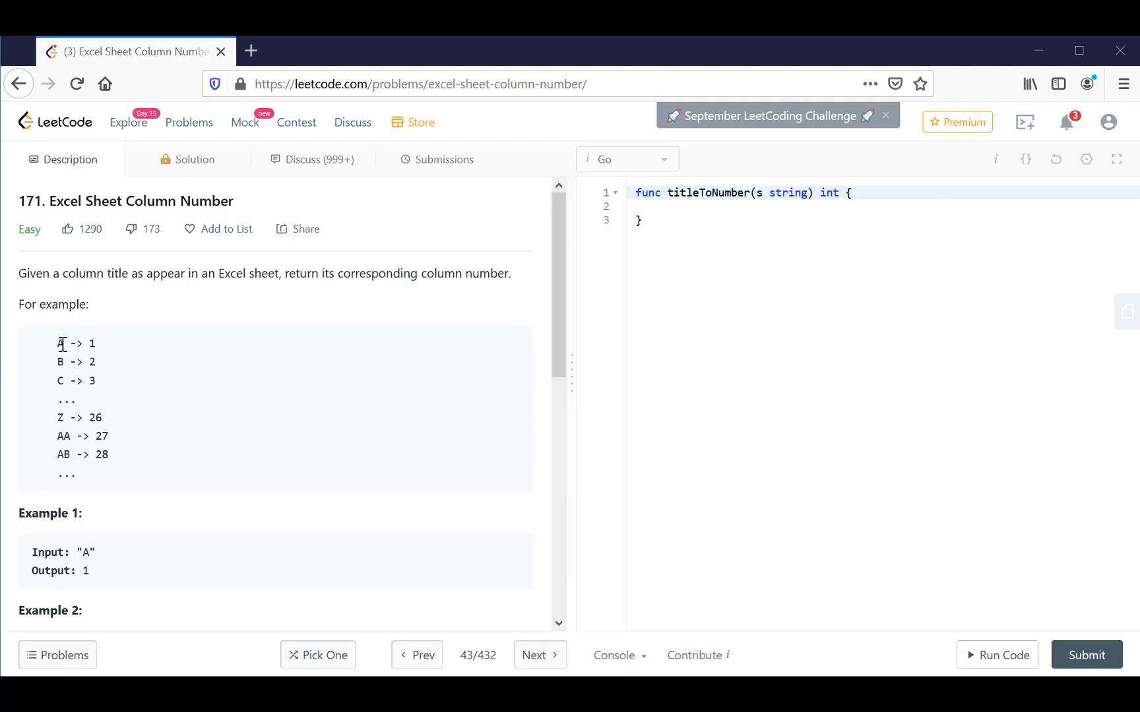
# Step: Highlight the description's letter-to-number mappings A → 1, B → 2, Z → 26, AA → 27 and AB → 28
pyautogui.moveTo(58, 345)
pyautogui.mouseDown()
pyautogui.moveTo(94, 343)
pyautogui.moveTo(64, 363)
pyautogui.moveTo(96, 362)
pyautogui.mouseUp()
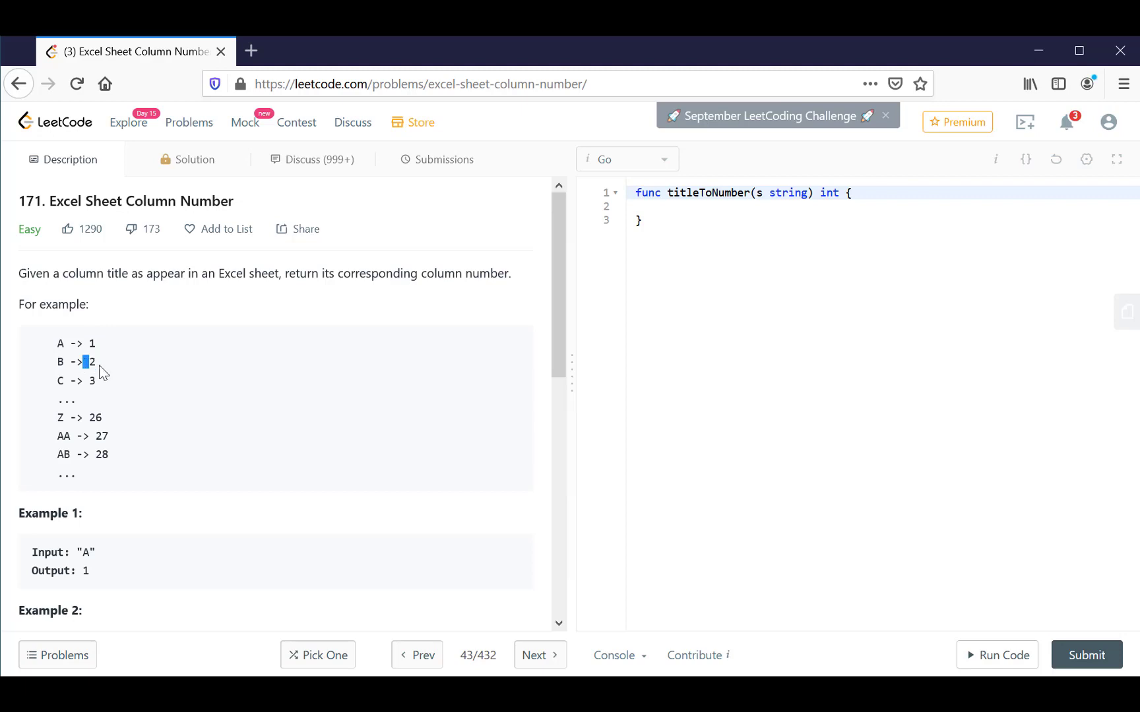
pyautogui.click(57, 381)
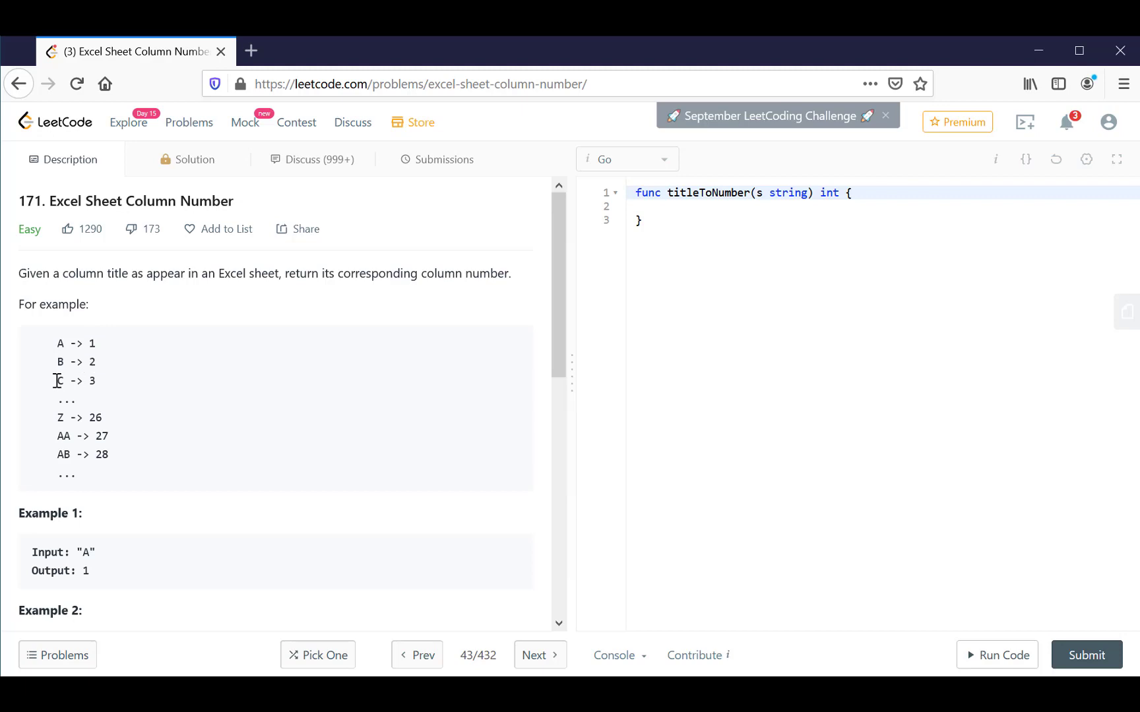
pyautogui.click(97, 388)
pyautogui.doubleClick(62, 420)
pyautogui.doubleClick(99, 419)
pyautogui.doubleClick(64, 436)
pyautogui.moveTo(75, 441); pyautogui.dragTo(72, 440)
pyautogui.doubleClick(101, 438)
pyautogui.click(67, 457)
pyautogui.doubleClick(101, 455)
pyautogui.click(95, 488)
pyautogui.scroll(-3, 94, 488)
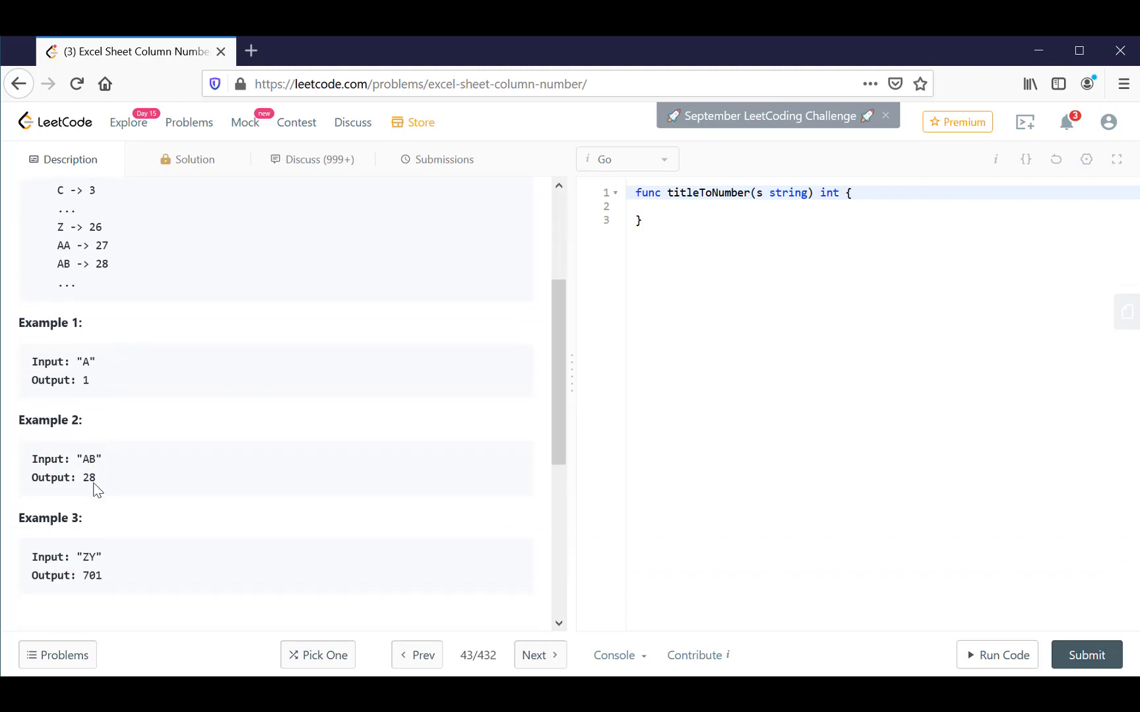
# Step: Highlight the example inputs and outputs: A → 1, AB → 28 and ZY → 701
pyautogui.doubleClick(86, 354)
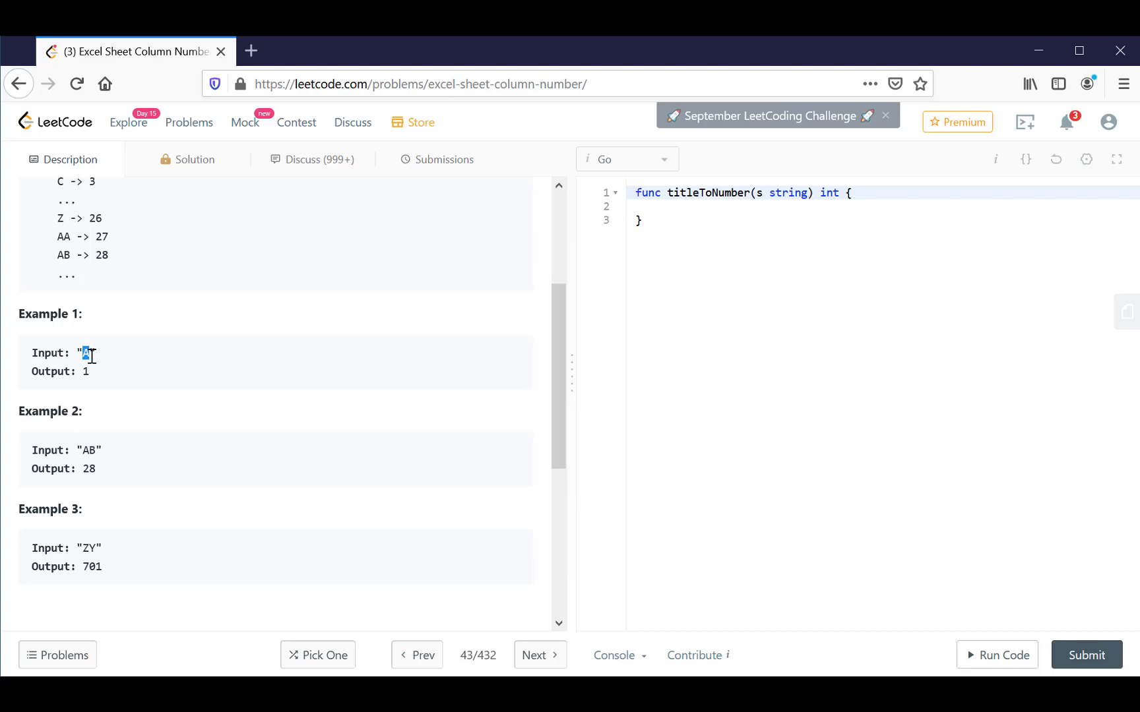
pyautogui.doubleClick(90, 356)
pyautogui.click(88, 371)
pyautogui.scroll(3, 88, 371)
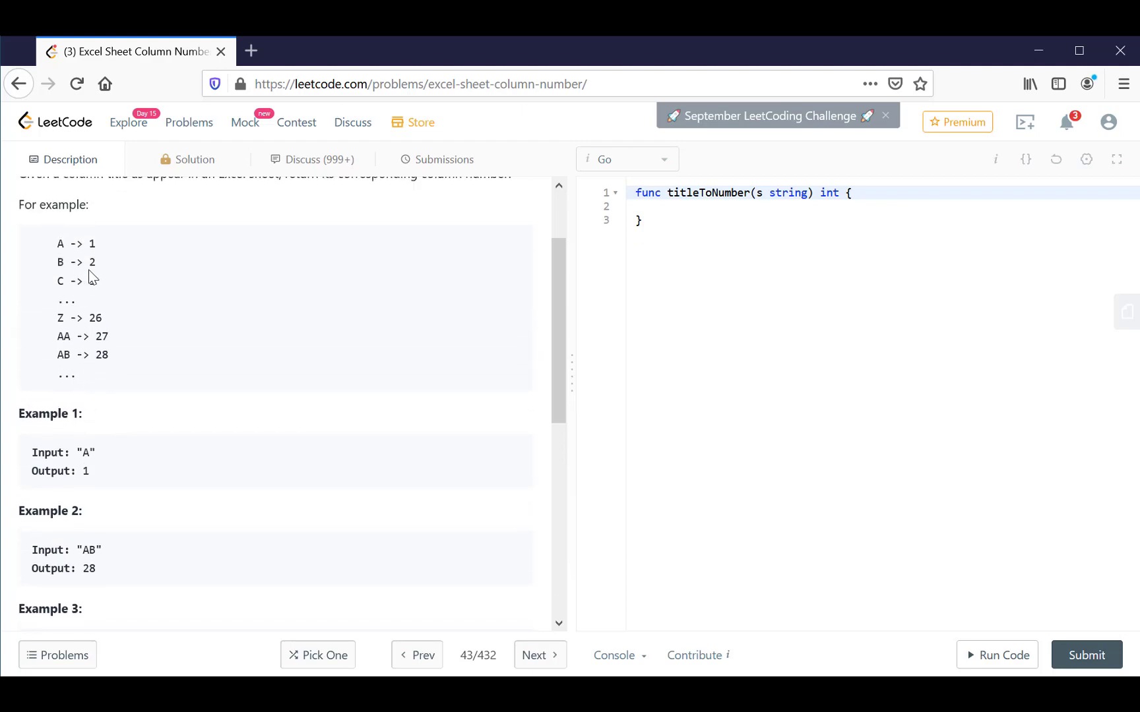
pyautogui.doubleClick(84, 470)
pyautogui.click(95, 482)
pyautogui.moveTo(82, 550); pyautogui.dragTo(88, 550)
pyautogui.click(77, 565)
pyautogui.scroll(-3, 104, 568)
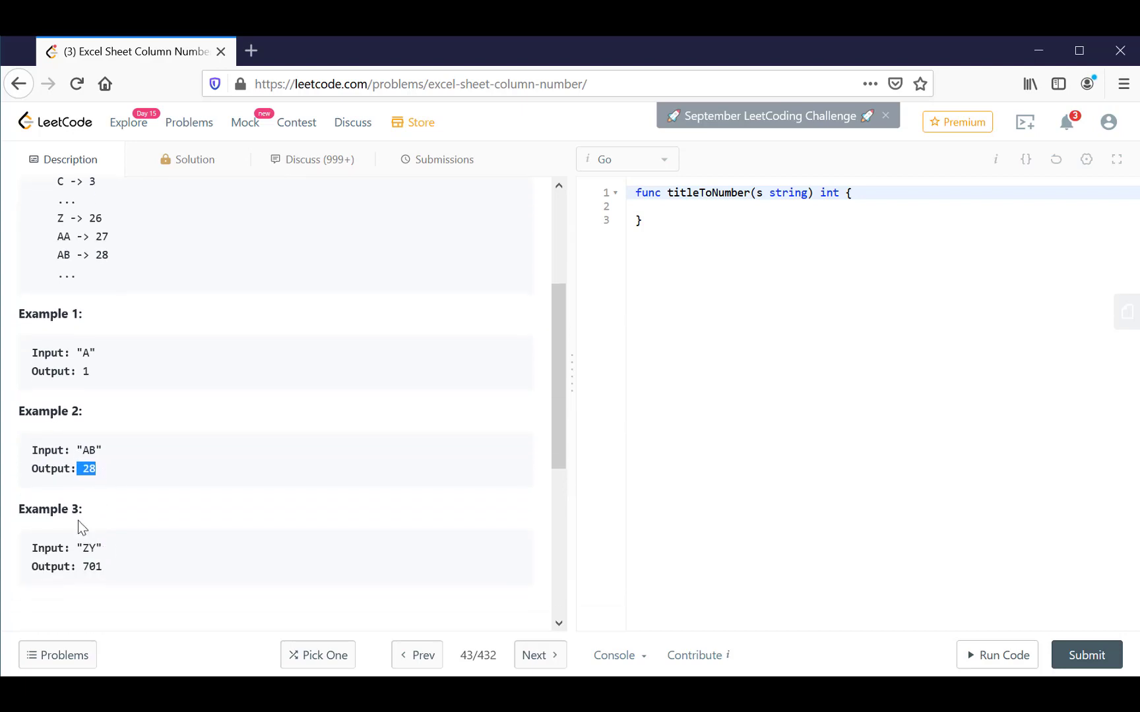
pyautogui.click(86, 548)
pyautogui.moveTo(82, 548); pyautogui.dragTo(91, 548)
pyautogui.doubleClick(92, 566)
pyautogui.moveTo(552, 388)
pyautogui.mouseDown()
pyautogui.moveTo(550, 440)
pyautogui.moveTo(539, 367)
pyautogui.mouseUp()
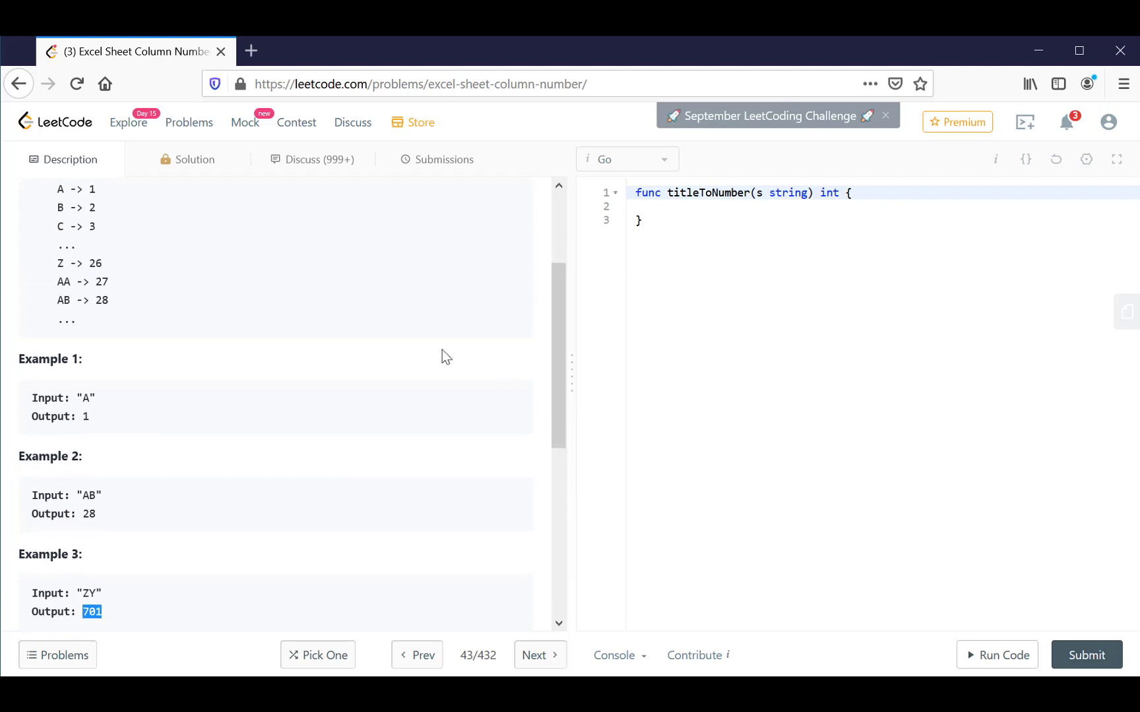
pyautogui.click(372, 334)
# Step: Below the function, add the comment '// Z Y' and begin '// Y * 26 ^'
pyautogui.moveTo(83, 596); pyautogui.dragTo(94, 595)
pyautogui.click(660, 218)
pyautogui.press('Return')
pyautogui.press('Return')
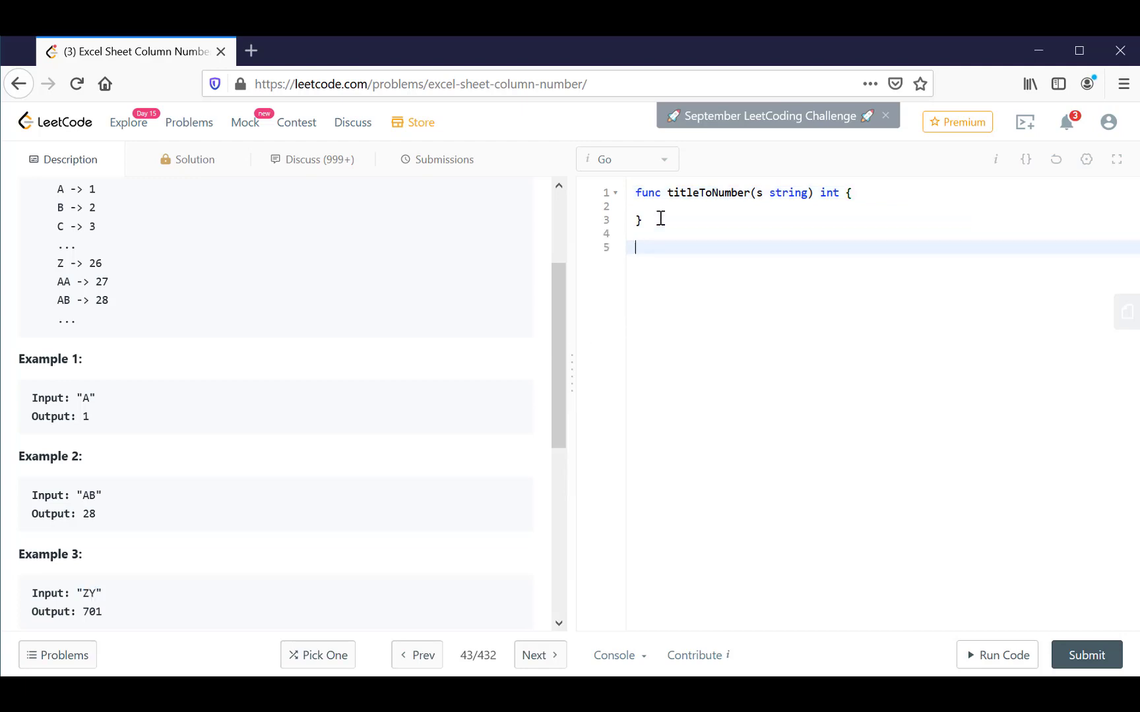
pyautogui.write('// Z ')
pyautogui.write('Y')
pyautogui.press('Return')
pyautogui.write('// ')
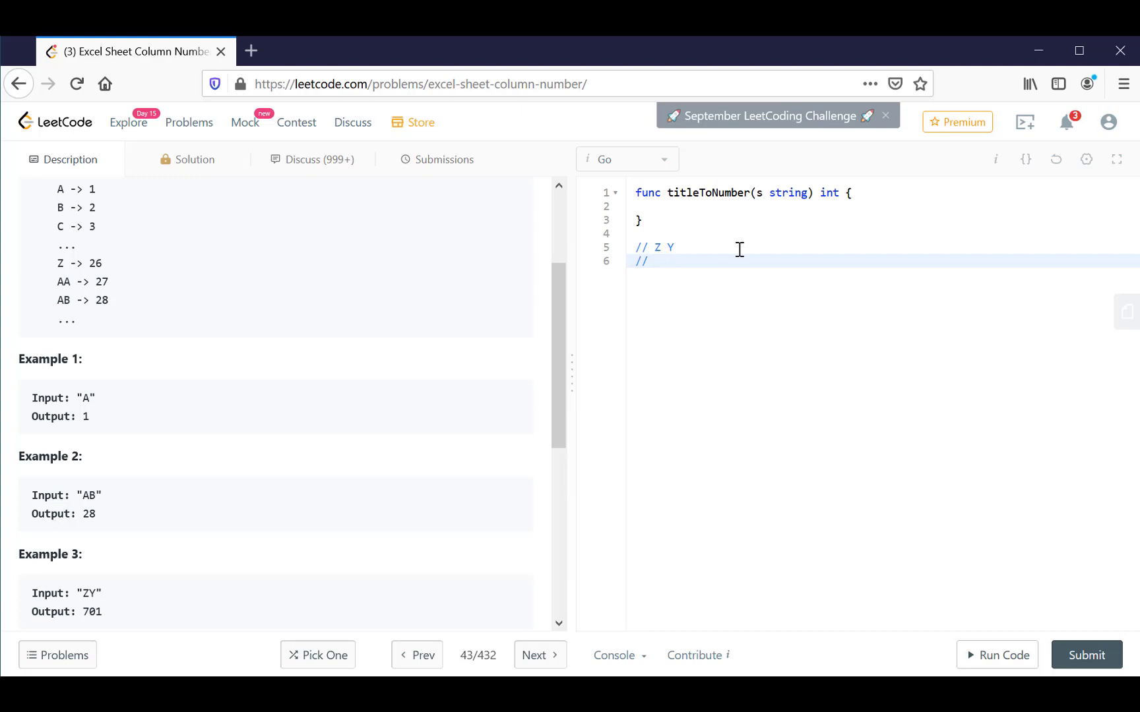
pyautogui.write('Y * ')
pyautogui.write('26 ^')
pyautogui.write(' -')
# Step: Complete the second comment as '// Y * 26 ^ 0 + Z * 26 ^ 1'
pyautogui.moveTo(674, 247); pyautogui.dragTo(659, 245)
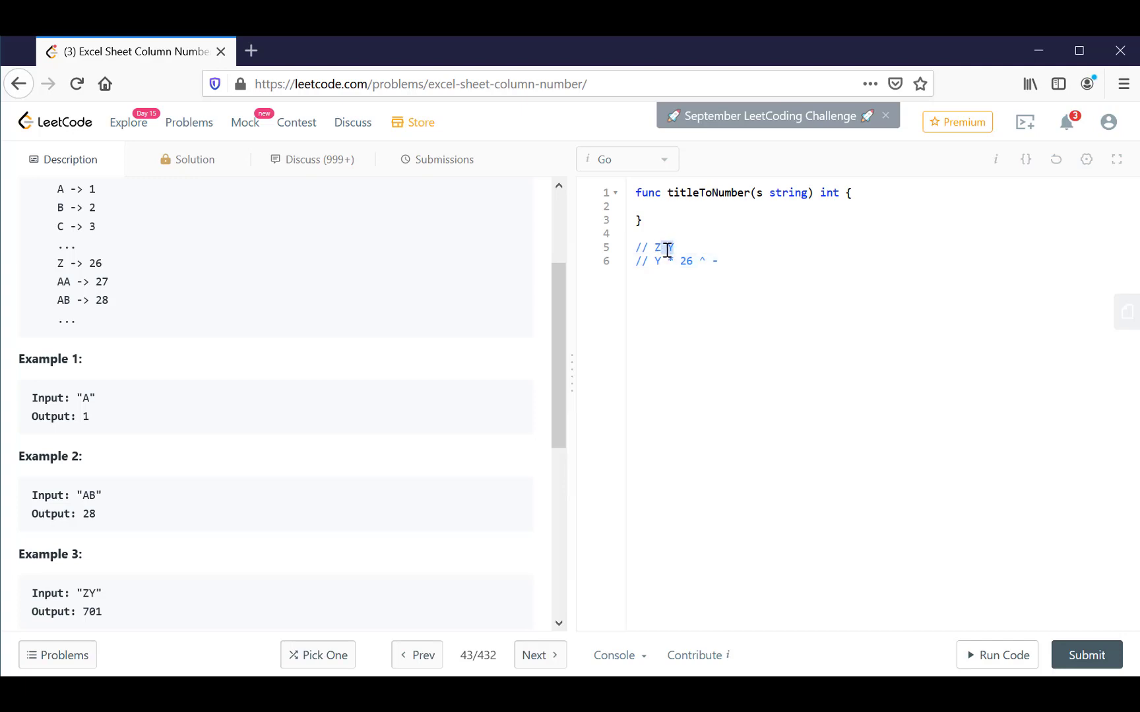
pyautogui.click(666, 247)
pyautogui.click(734, 262)
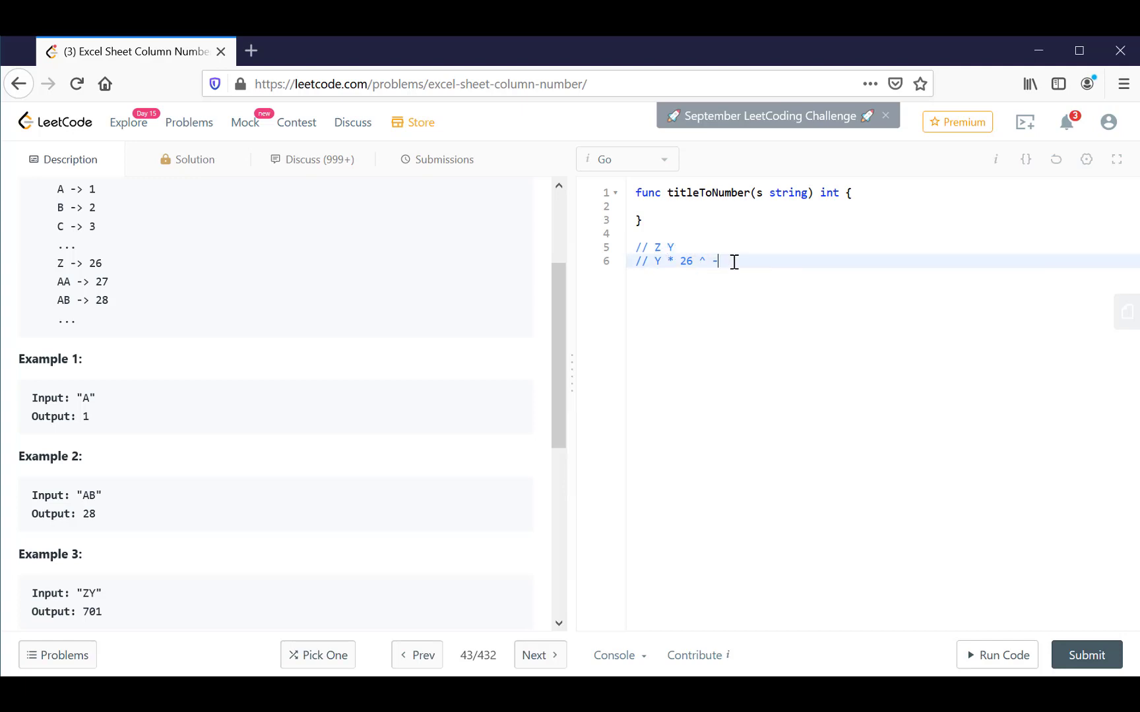
pyautogui.write('0 ')
pyautogui.write('+ Z ')
pyautogui.write('* 2')
pyautogui.write('6 ^ 1')
# Step: Highlight the 26 and 26 ^ 1 terms in the formula and the Z → 26 mapping
pyautogui.click(734, 262)
pyautogui.moveTo(655, 261); pyautogui.dragTo(800, 262)
pyautogui.click(800, 261)
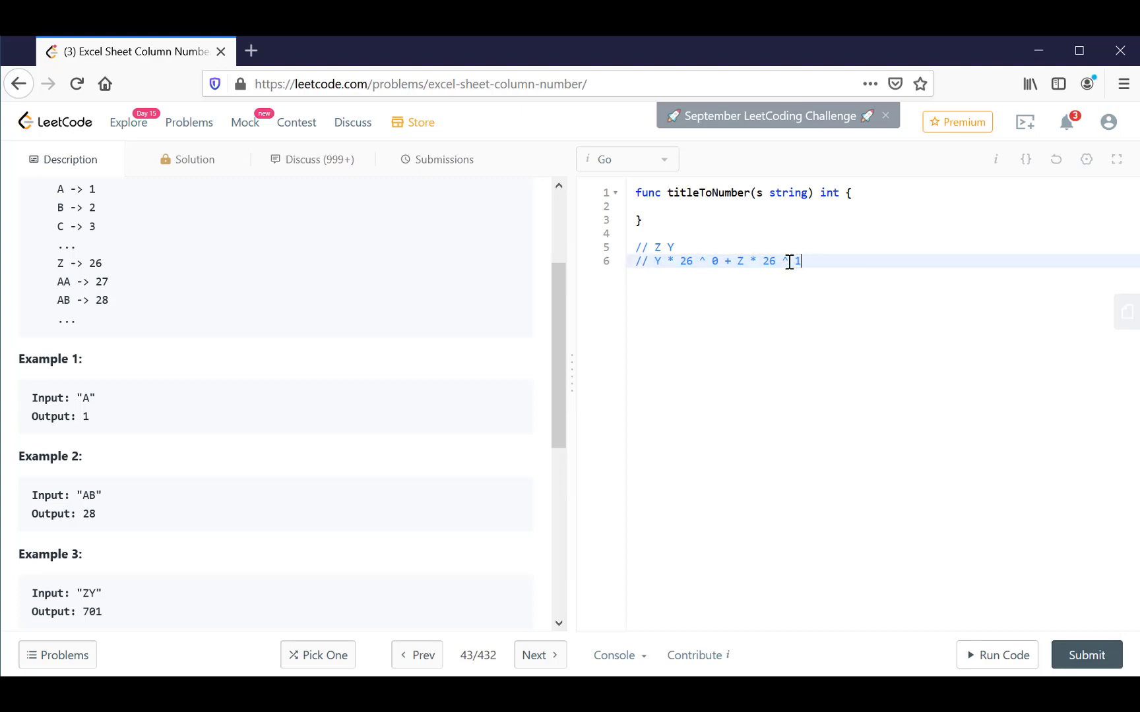
pyautogui.doubleClick(686, 262)
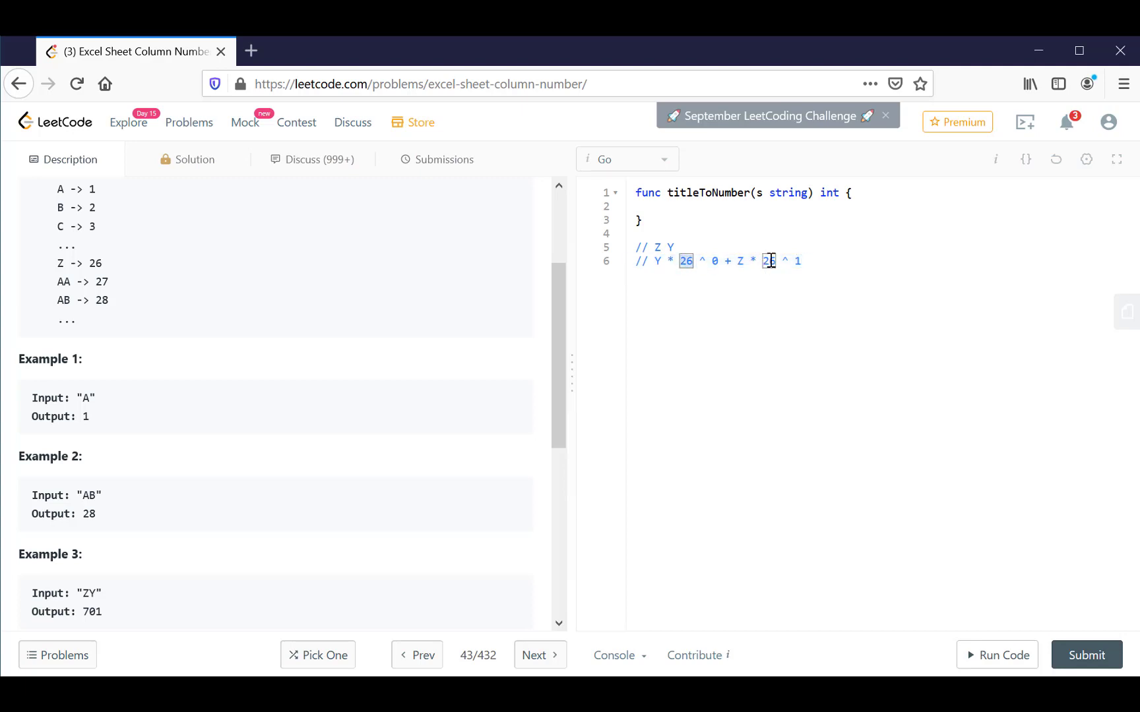
pyautogui.click(767, 262)
pyautogui.click(655, 246)
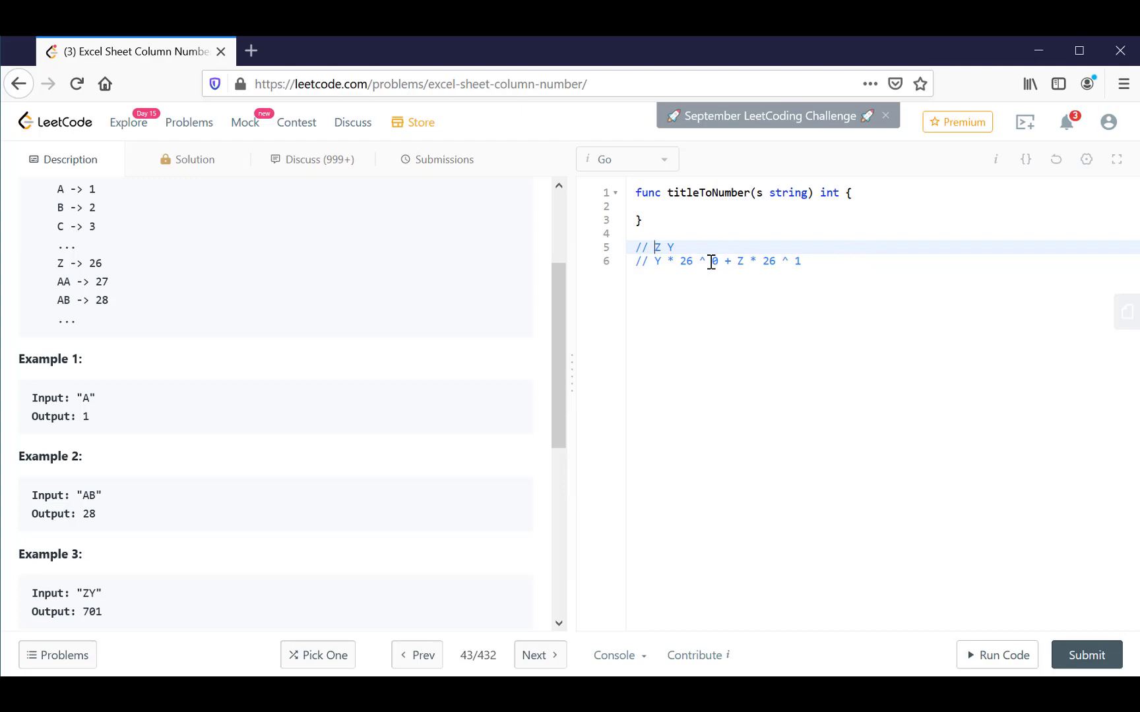
pyautogui.click(678, 270)
pyautogui.moveTo(677, 268); pyautogui.dragTo(694, 263)
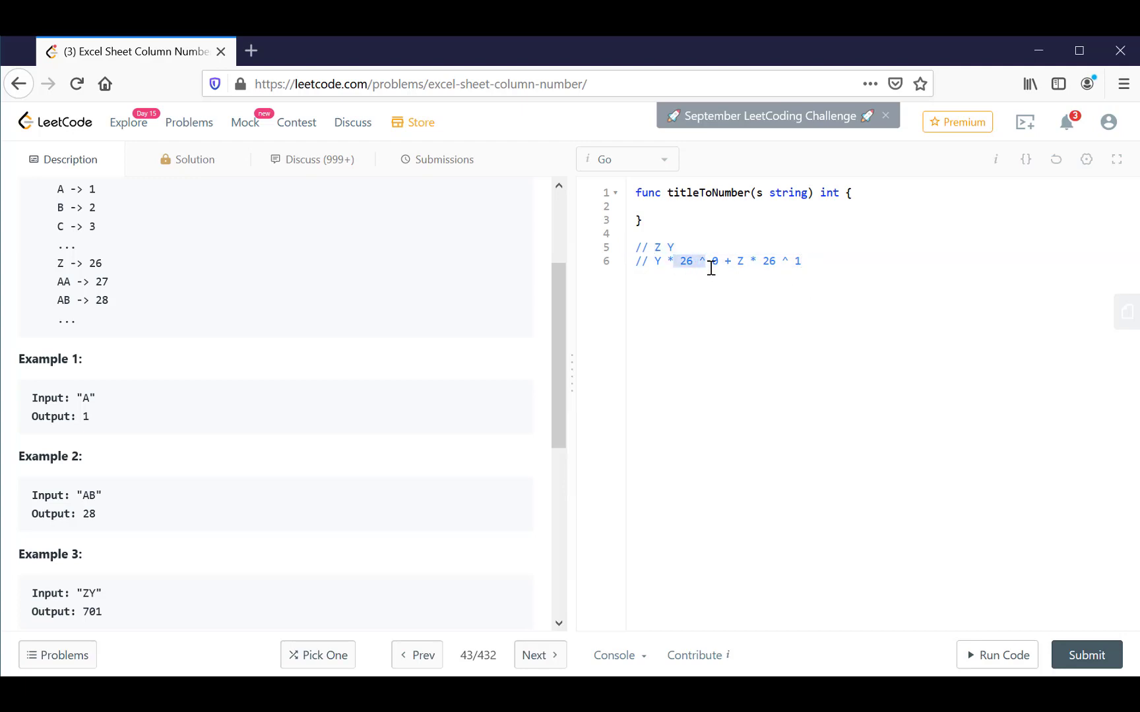
pyautogui.moveTo(762, 264); pyautogui.dragTo(811, 265)
pyautogui.click(811, 264)
pyautogui.write('=')
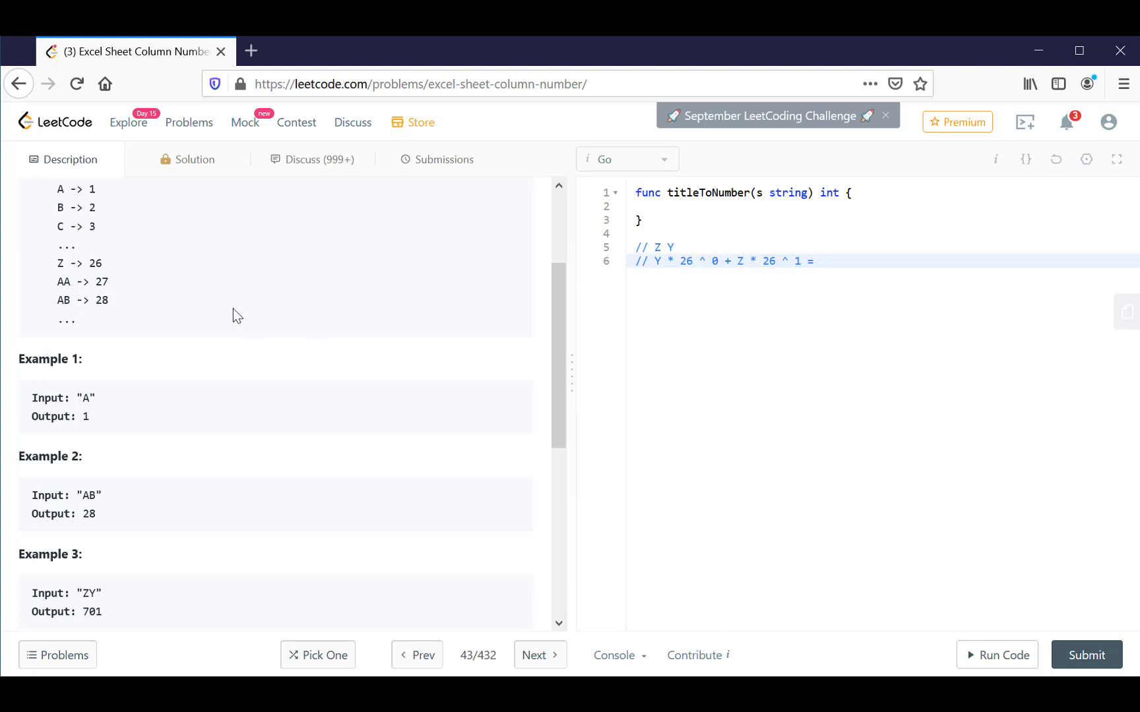
pyautogui.moveTo(58, 265); pyautogui.dragTo(112, 265)
# Step: Finish the ZY formula with '25 * 26 ^ 0 + 26 * 26 ^ 1 = 701'
pyautogui.click(845, 256)
pyautogui.write('5 * 2')
pyautogui.write('6')
pyautogui.write(' ^')
pyautogui.write('6 * ')
pyautogui.write('26 ^ ')
pyautogui.write('1 = 7')
pyautogui.write('01')
# Step: Start a new comment '// X Z Y' for a three-letter example
pyautogui.press('Return')
pyautogui.press('Return')
pyautogui.write('/')
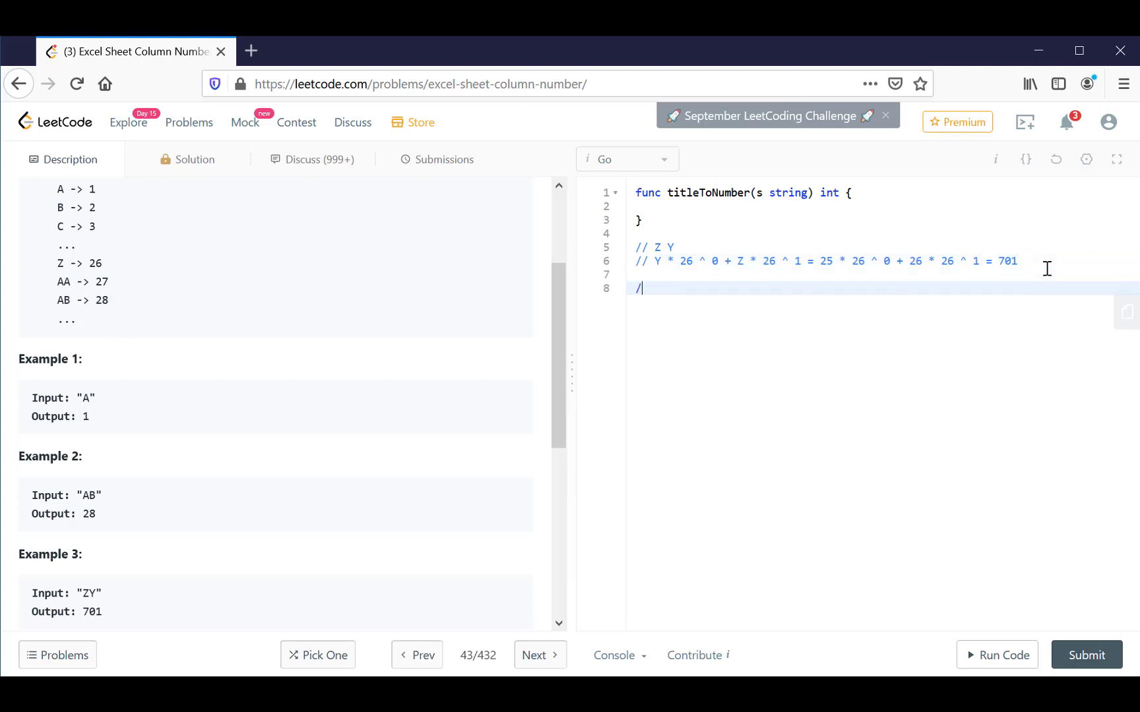
pyautogui.write('/ X Y ')
pyautogui.write('Z')
pyautogui.press('BackSpace')
pyautogui.press('BackSpace')
pyautogui.press('BackSpace')
pyautogui.write('Z')
pyautogui.press('Return')
pyautogui.write('//')
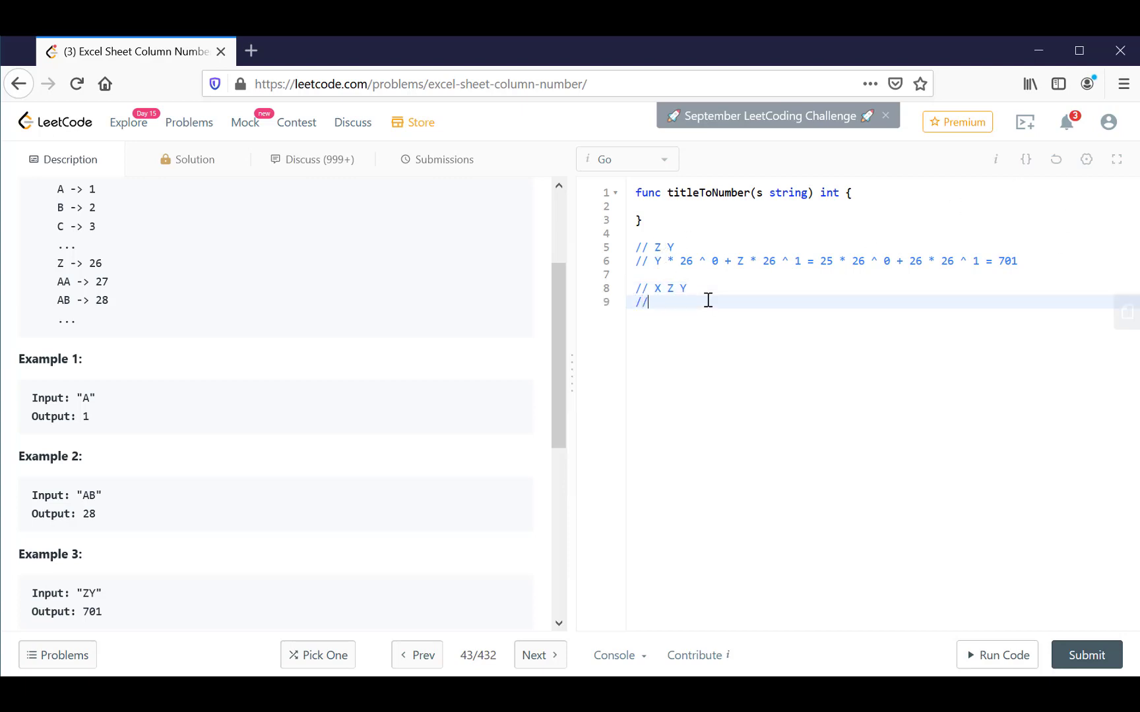
pyautogui.moveTo(654, 261); pyautogui.dragTo(992, 263)
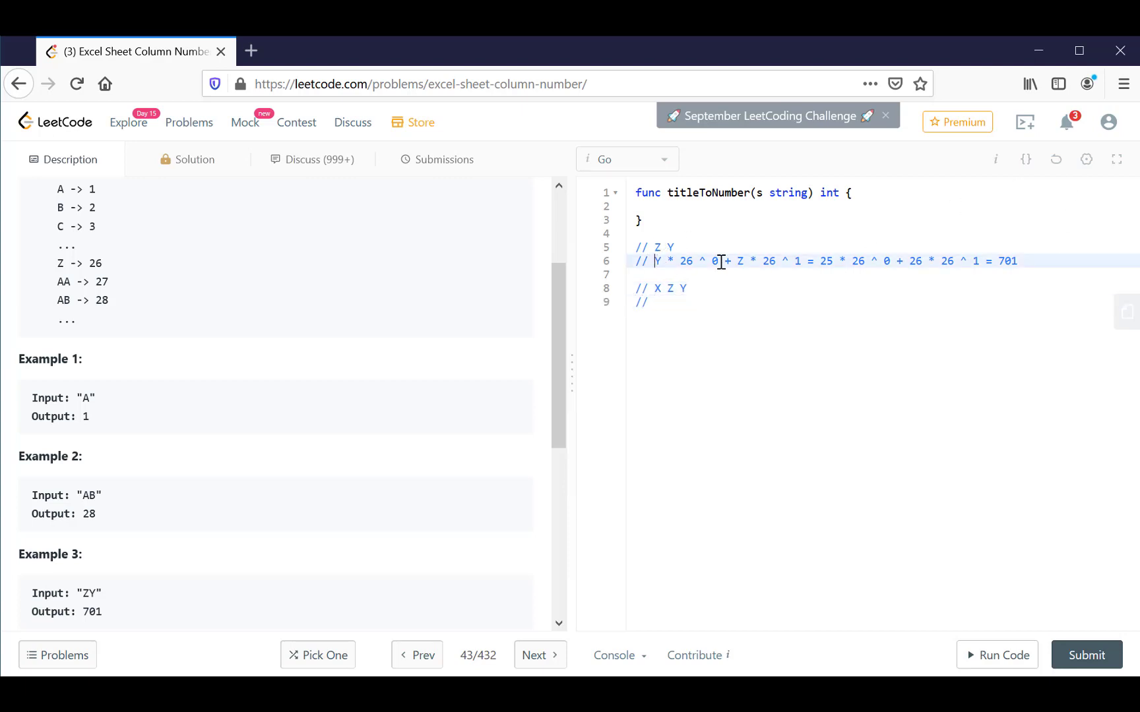
pyautogui.click(882, 304)
pyautogui.write('1')
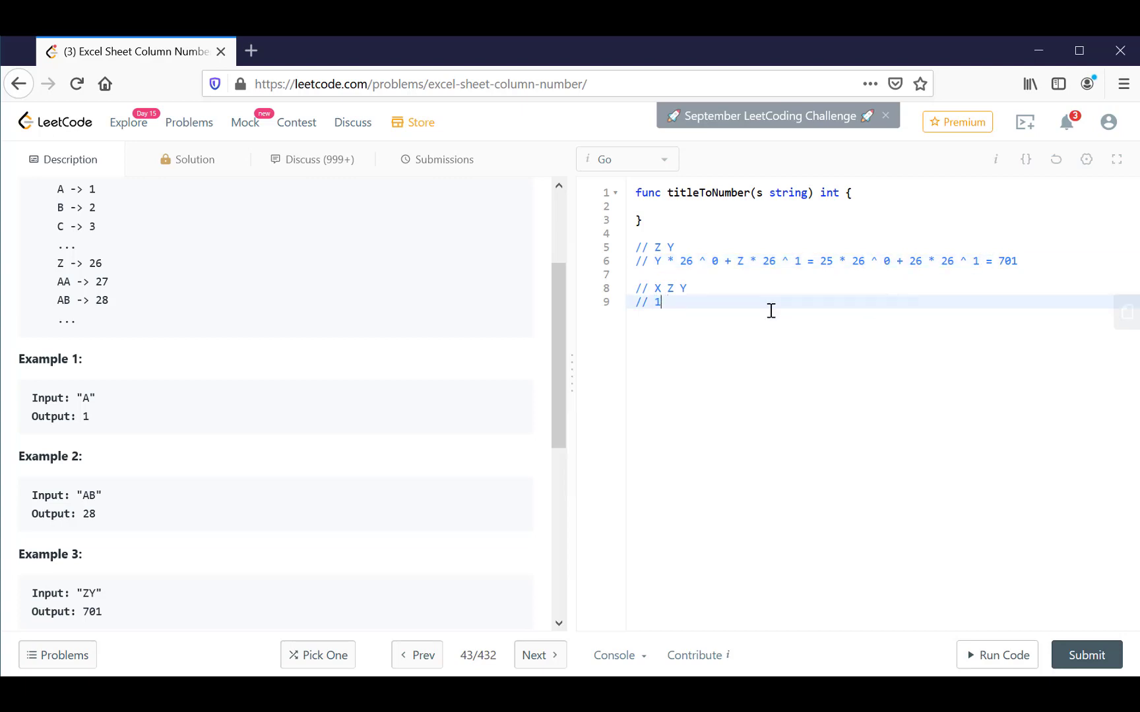
pyautogui.press('BackSpace')
pyautogui.write('701 + X ')
pyautogui.write('* 26 ^ 2 ')
pyautogui.write('=')
pyautogui.click(656, 302)
pyautogui.keyDown('shift'); pyautogui.click(797, 305); pyautogui.keyUp('shift')
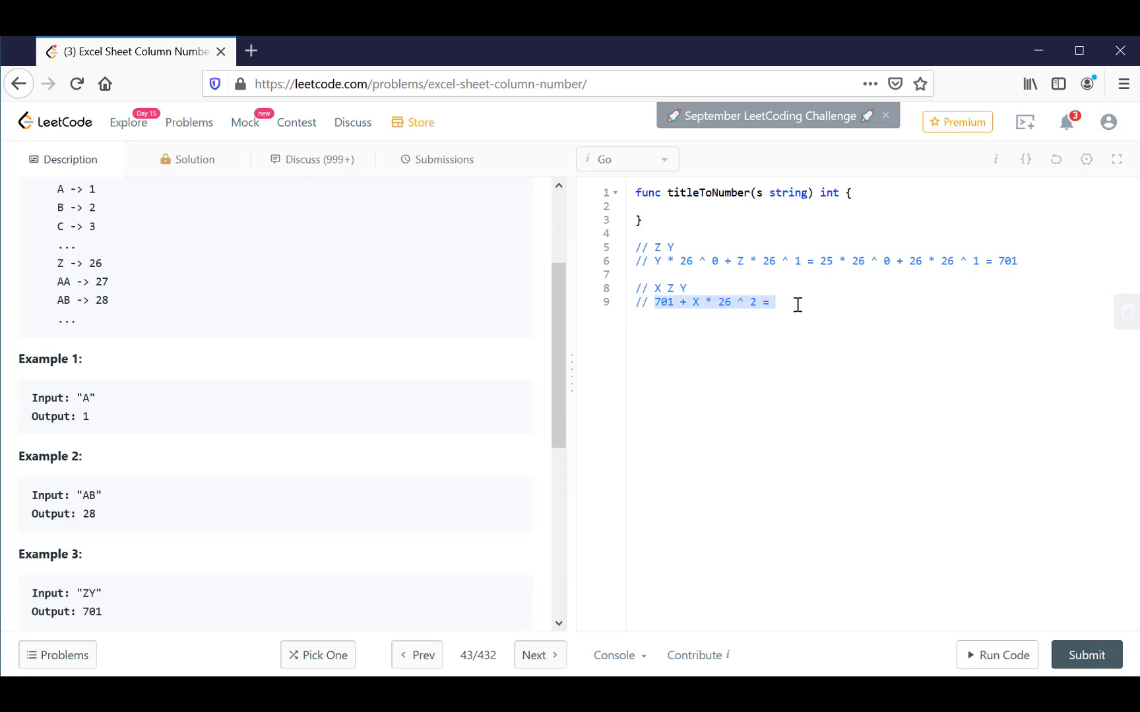
pyautogui.click(704, 275)
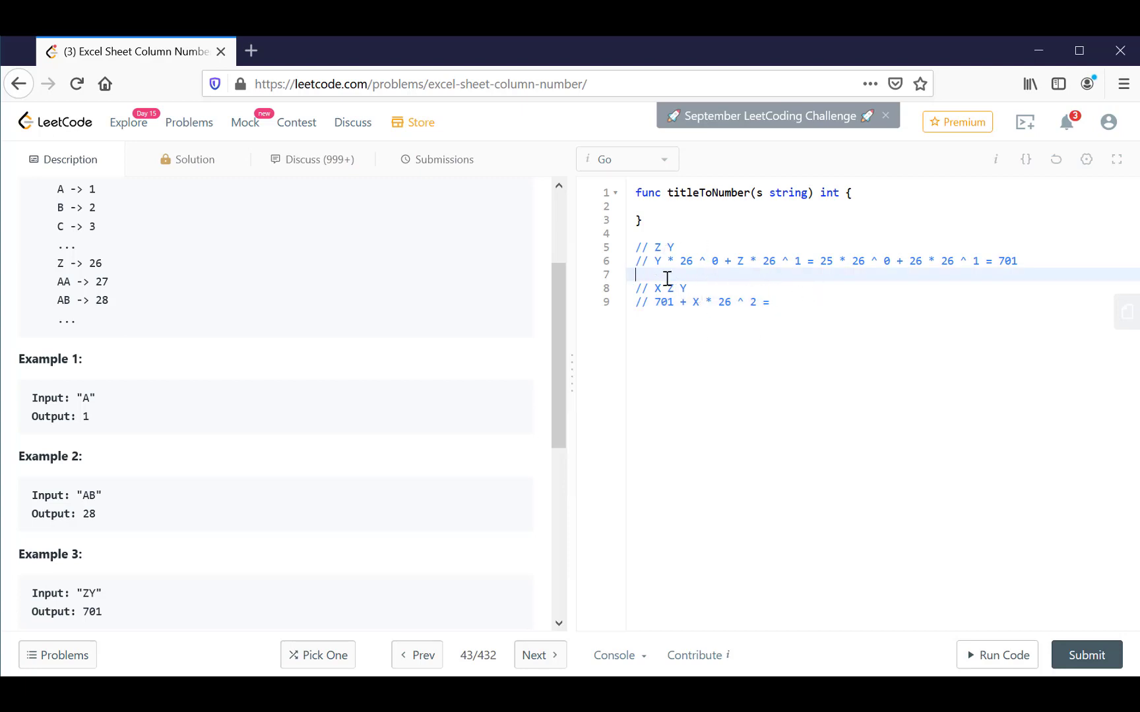
pyautogui.click(676, 247)
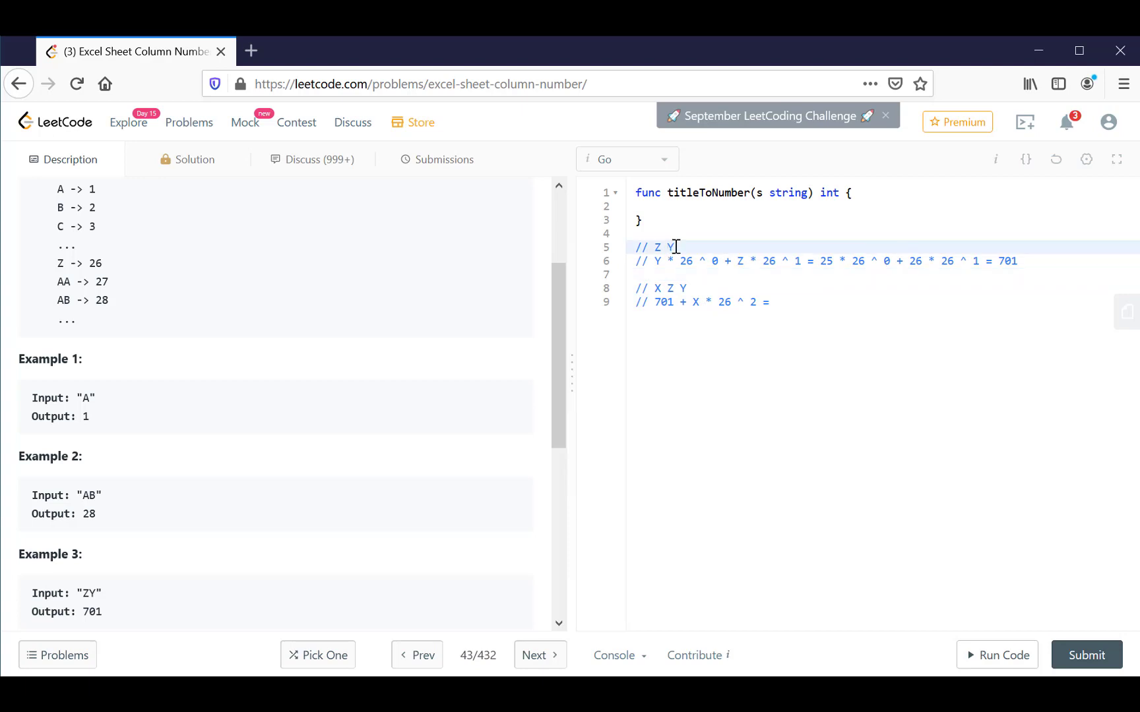
pyautogui.moveTo(676, 247); pyautogui.dragTo(653, 246)
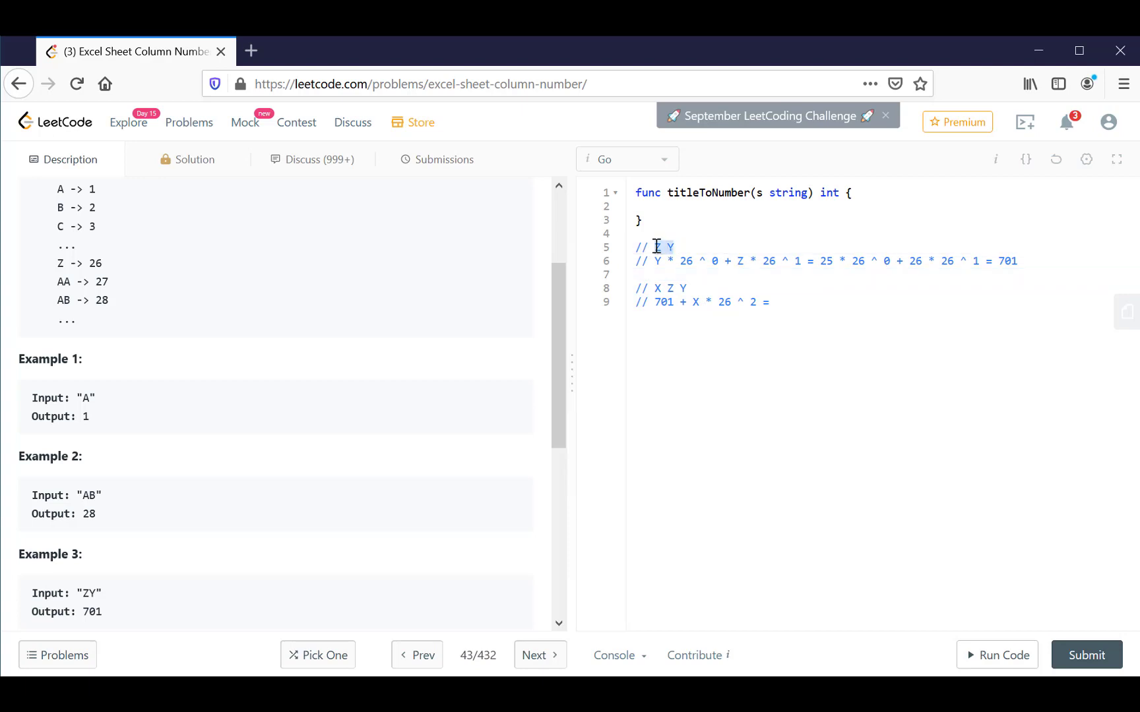
pyautogui.click(668, 248)
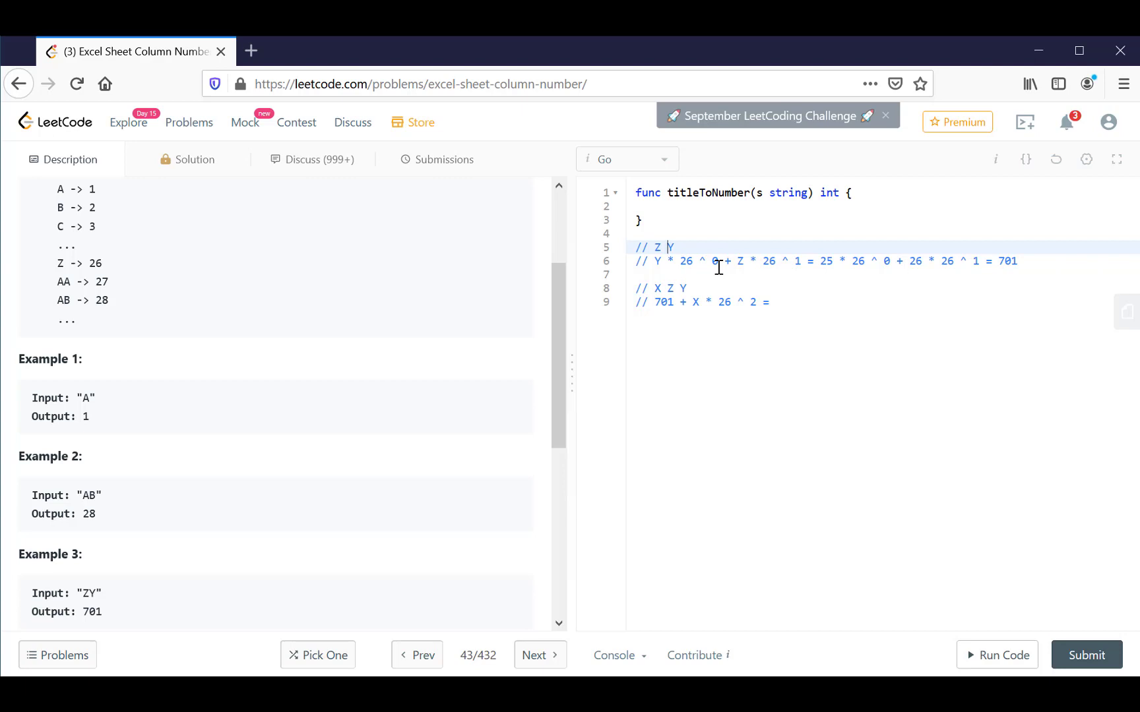
pyautogui.doubleClick(670, 247)
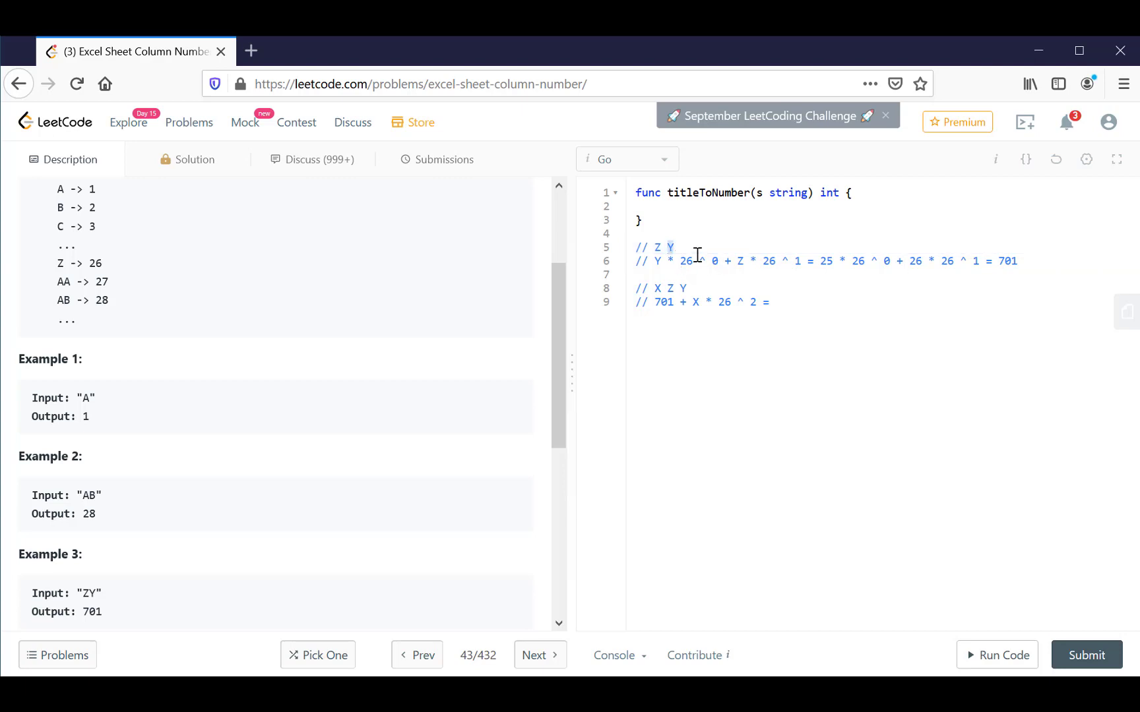
pyautogui.doubleClick(657, 247)
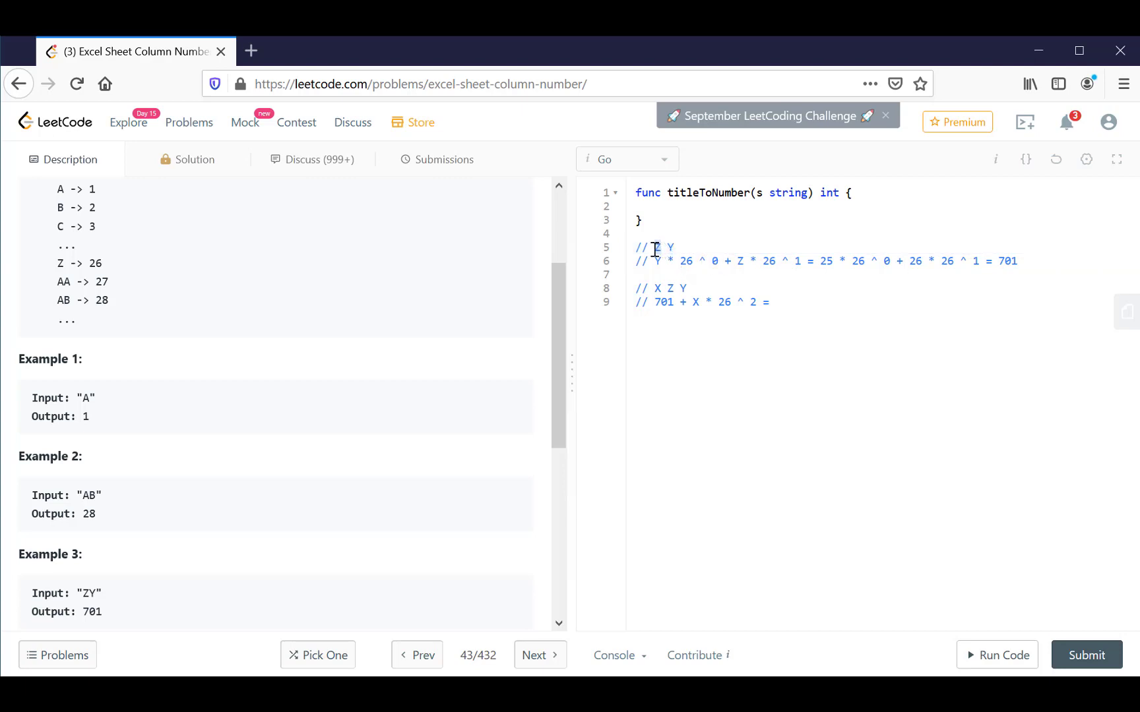
pyautogui.click(799, 262)
pyautogui.doubleClick(798, 262)
pyautogui.click(804, 273)
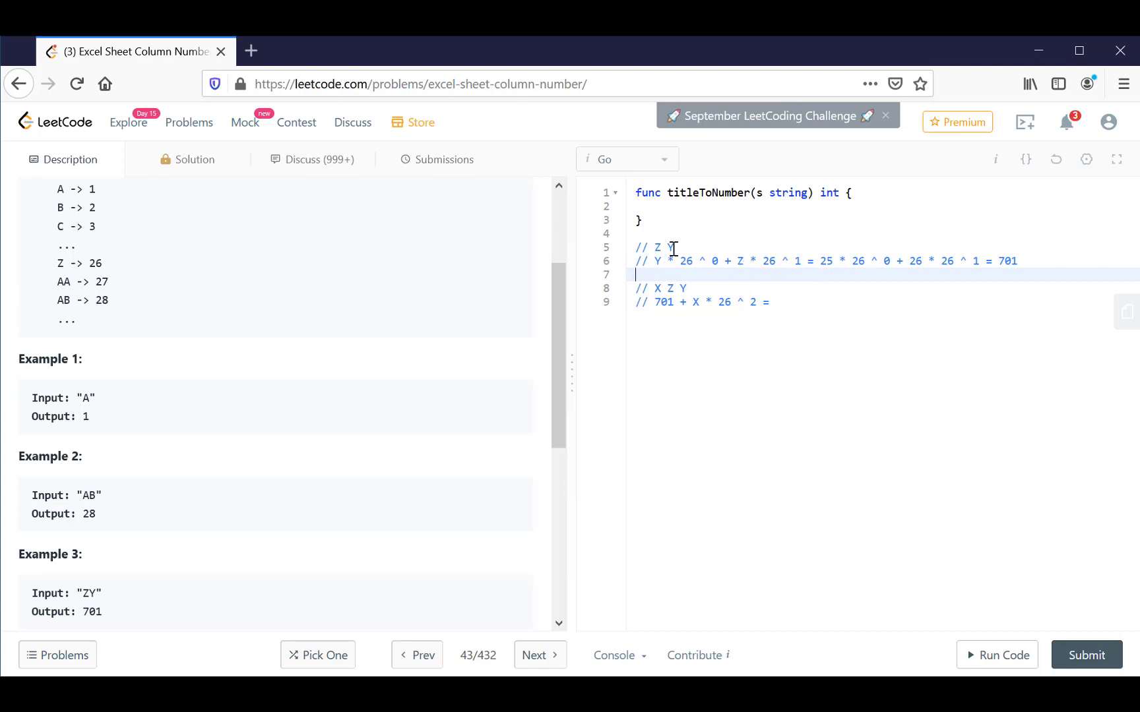
# Step: Declare result := 0 and n := 1 in the function body, ending with return result
pyautogui.click(672, 207)
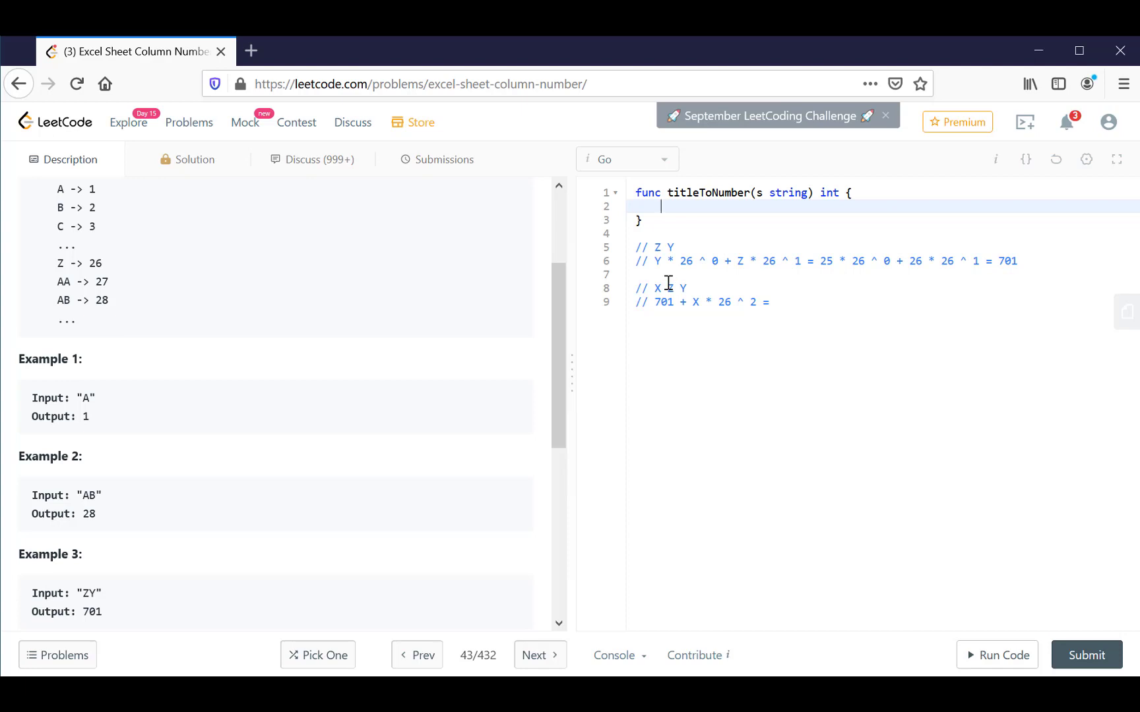
pyautogui.write('resu')
pyautogui.write('lt := 0')
pyautogui.press('Return')
pyautogui.press('Return')
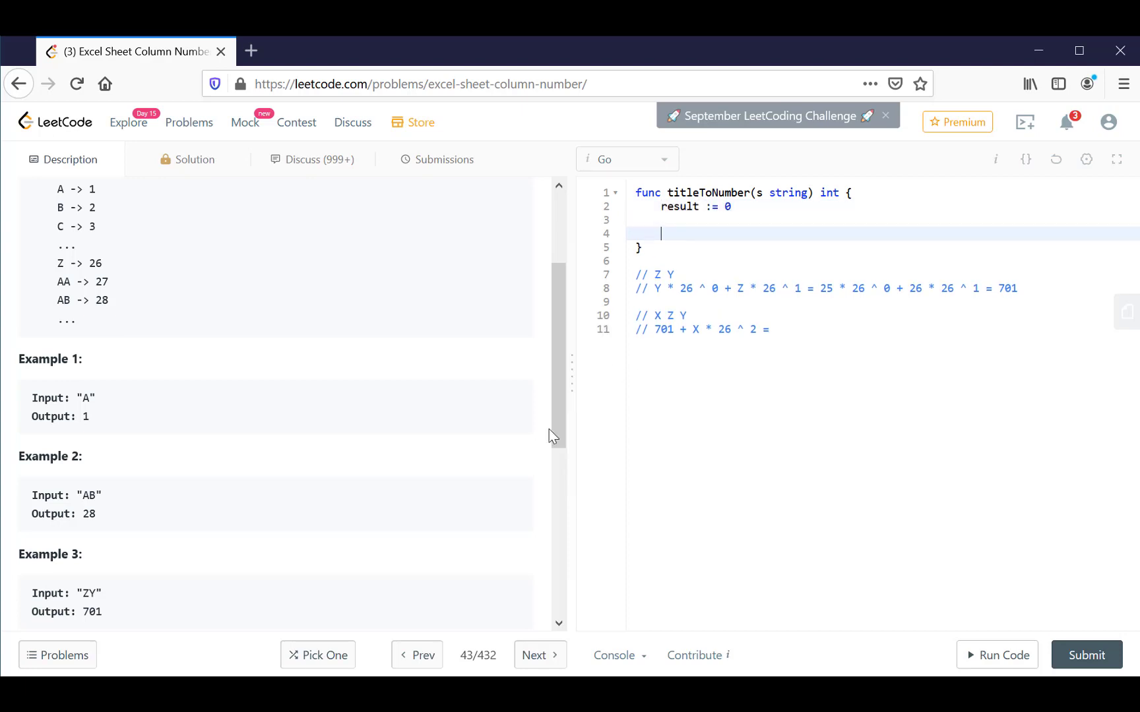
pyautogui.write('return result')
pyautogui.press('Up')
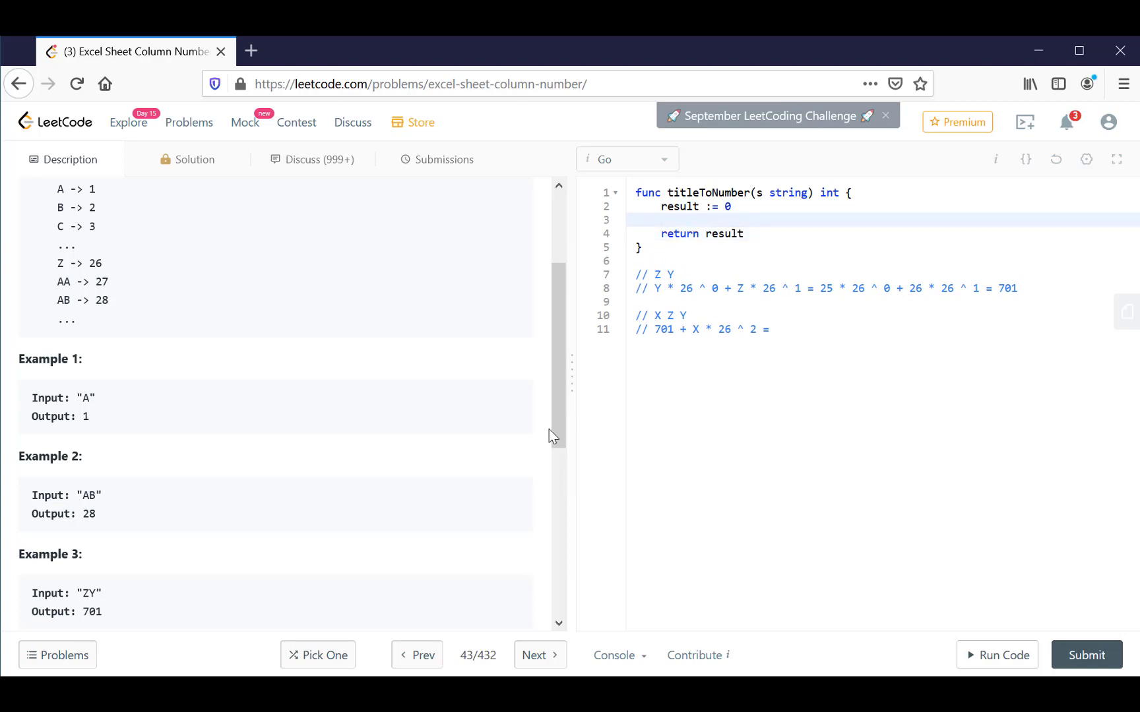
pyautogui.write('n')
pyautogui.write(' := 1')
pyautogui.press('Return')
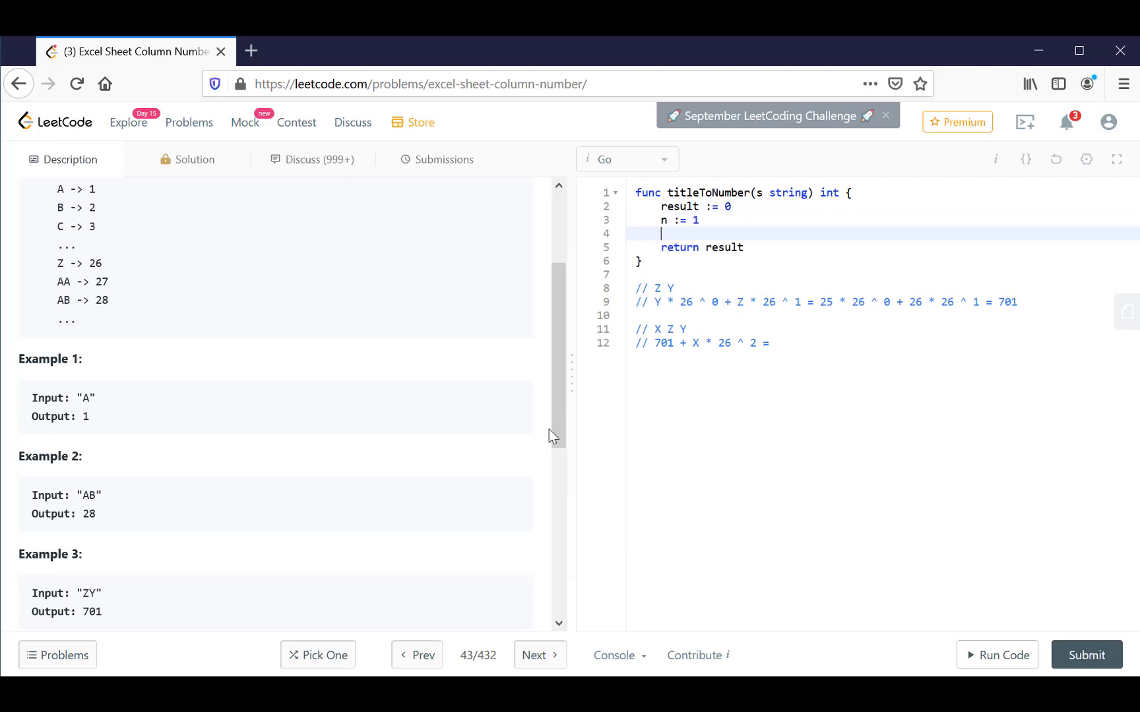
pyautogui.press('Return')
pyautogui.press('BackSpace')
# Step: Write the loop for i := len(s) - 1; i >= 0; i-- with s[i] in its body
pyautogui.write('for i :=')
pyautogui.write('len')
pyautogui.write('(s)')
pyautogui.write(' - 1; i >= ')
pyautogui.write('0; ')
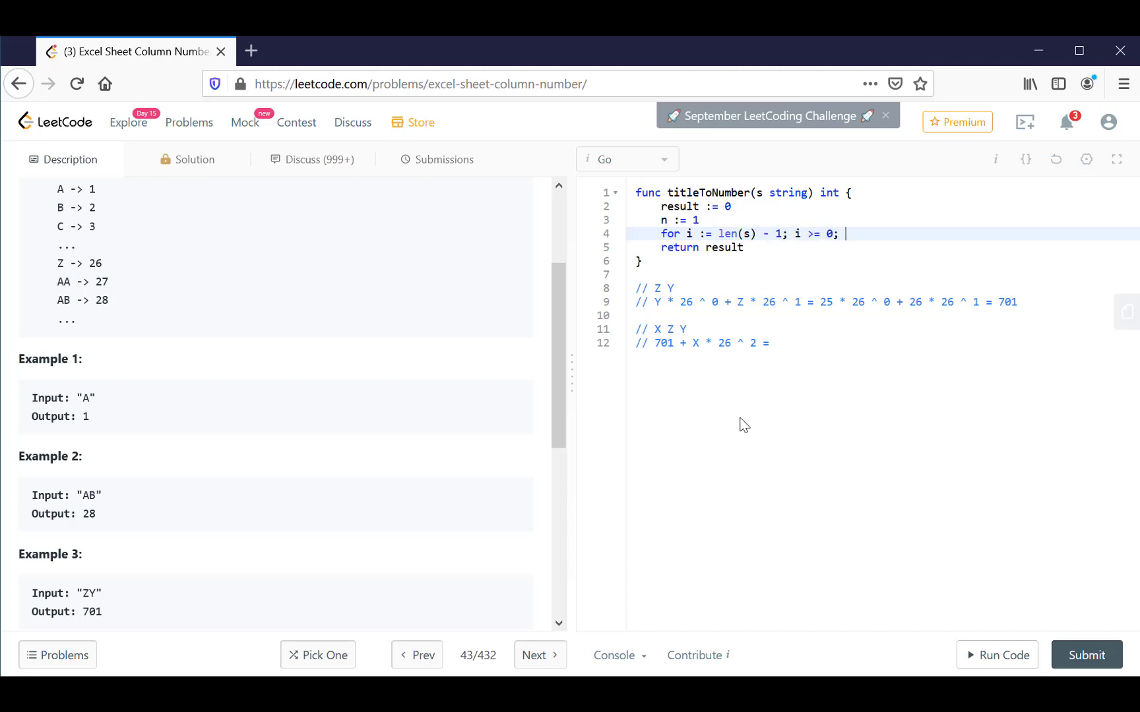
pyautogui.write('i-- {')
pyautogui.press('Return')
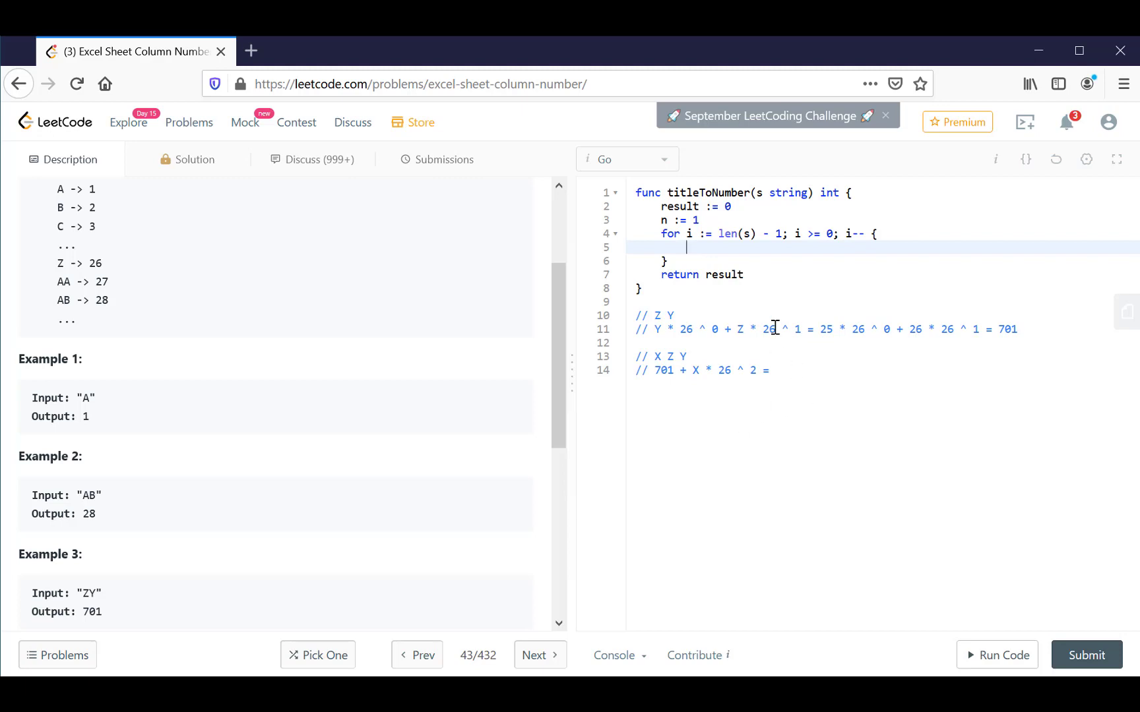
pyautogui.write('s')
pyautogui.write('[i')
# Step: Highlight s[i] alongside the ZY comment and the A → 1 mapping to explain letter values
pyautogui.moveTo(664, 319); pyautogui.dragTo(679, 319)
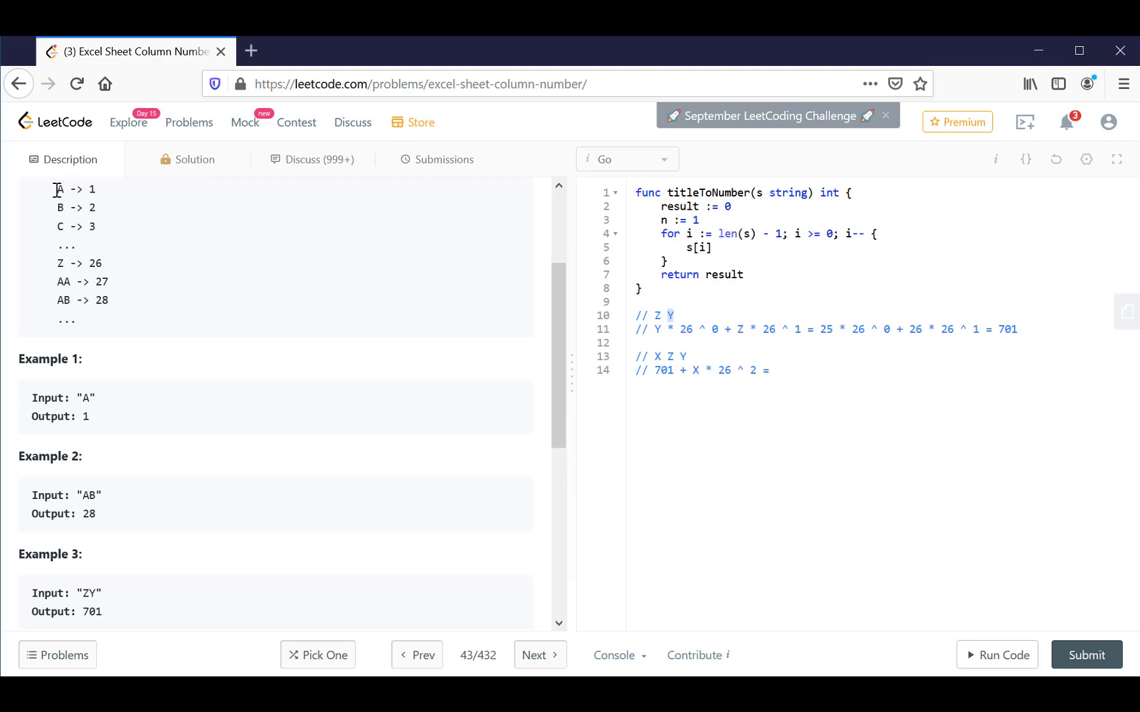
pyautogui.click(688, 247)
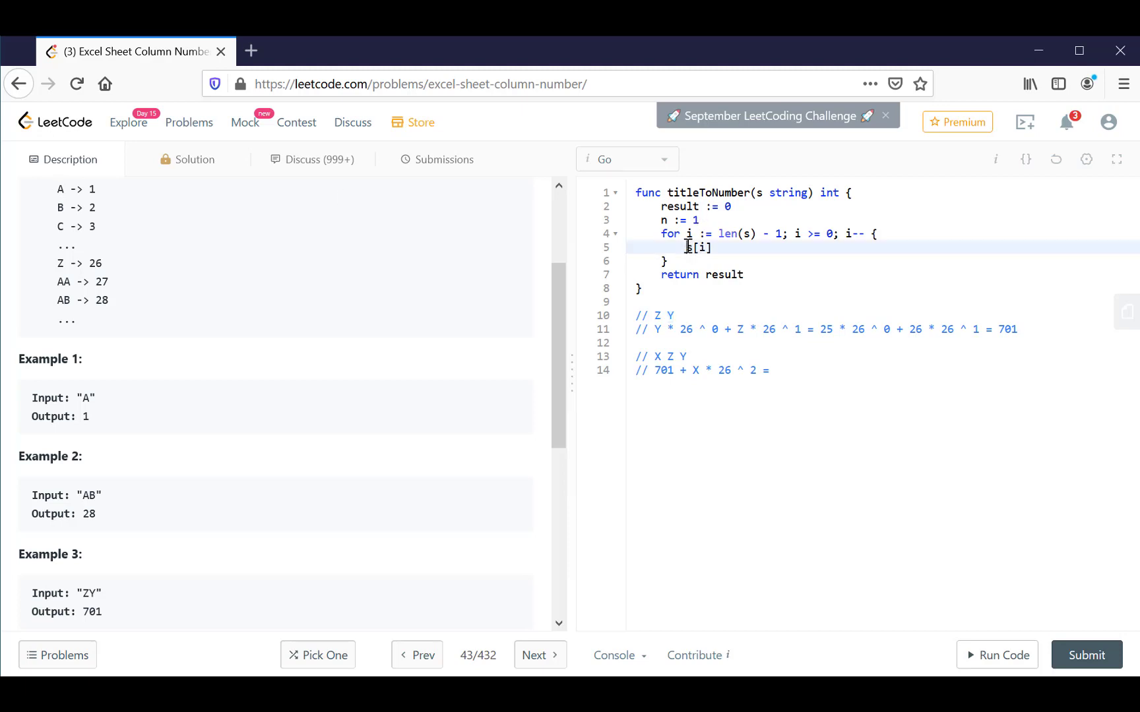
pyautogui.moveTo(686, 248); pyautogui.dragTo(712, 247)
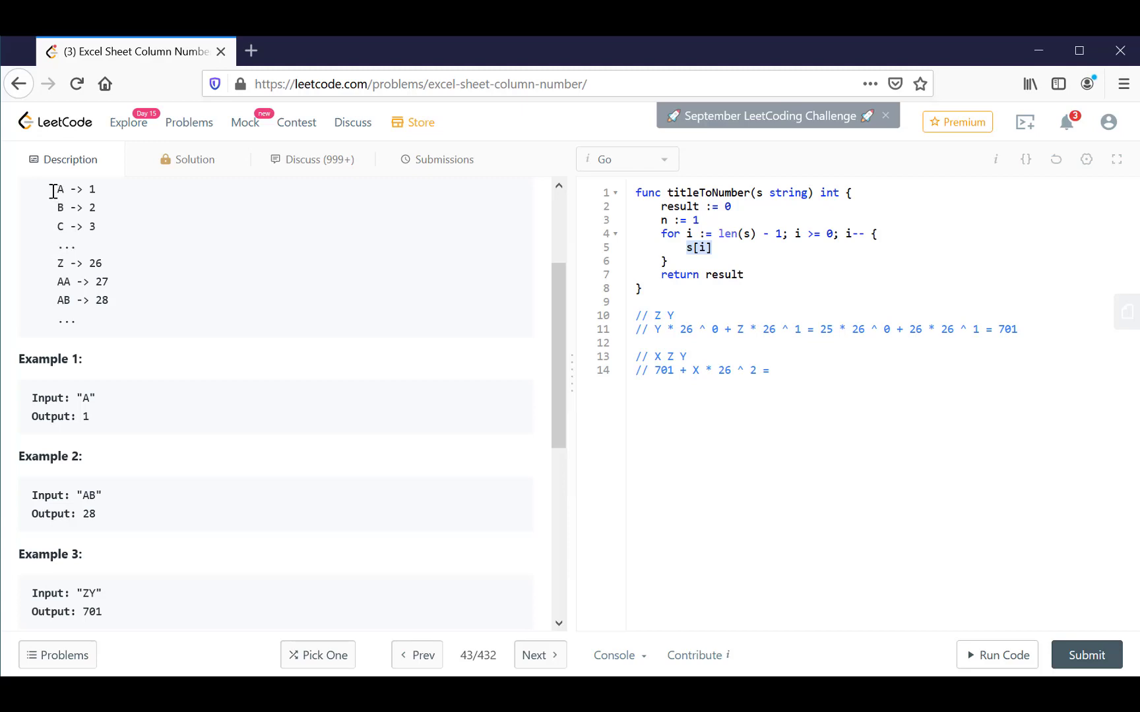
pyautogui.moveTo(54, 190); pyautogui.dragTo(72, 192)
pyautogui.click(722, 249)
pyautogui.write("- 'A'")
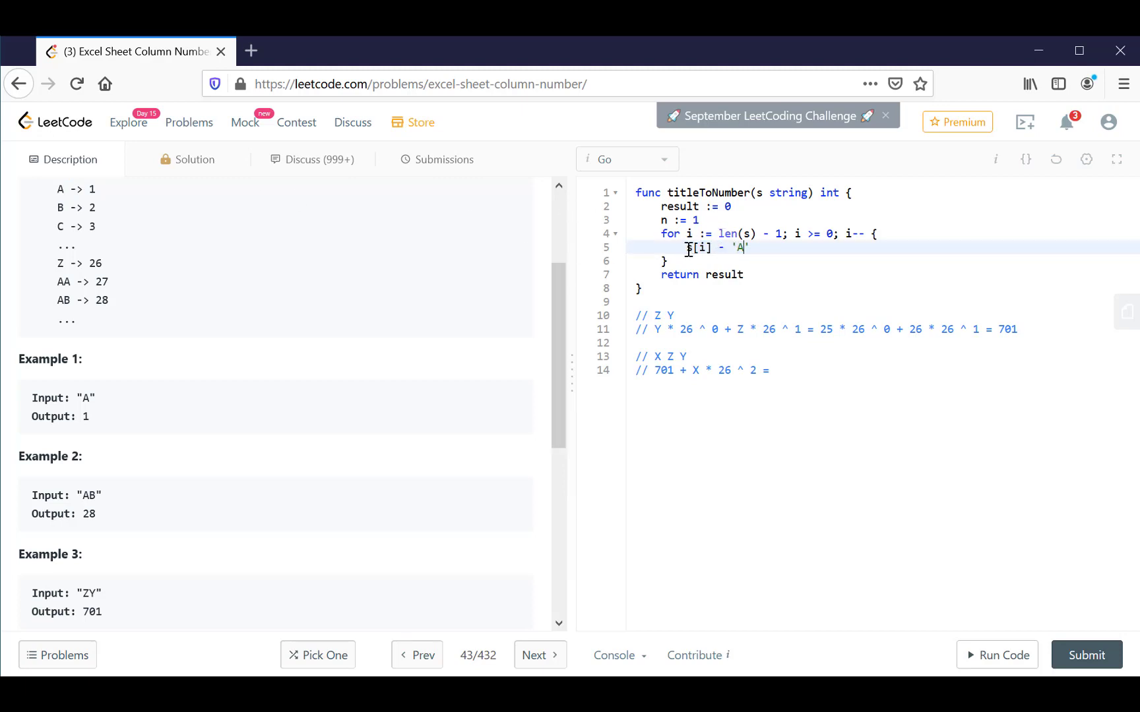
pyautogui.moveTo(688, 249); pyautogui.dragTo(712, 249)
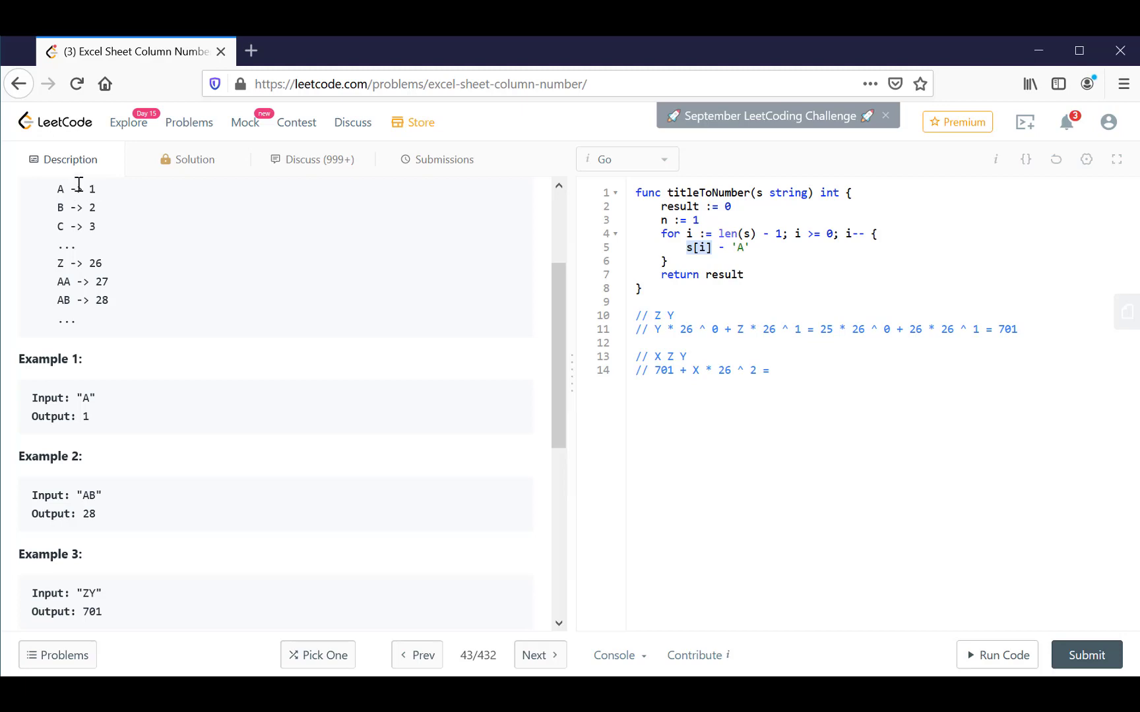
# Step: Wrap the loop body expression as int(s[i] - 'A') + 1
pyautogui.click(758, 251)
pyautogui.write(')')
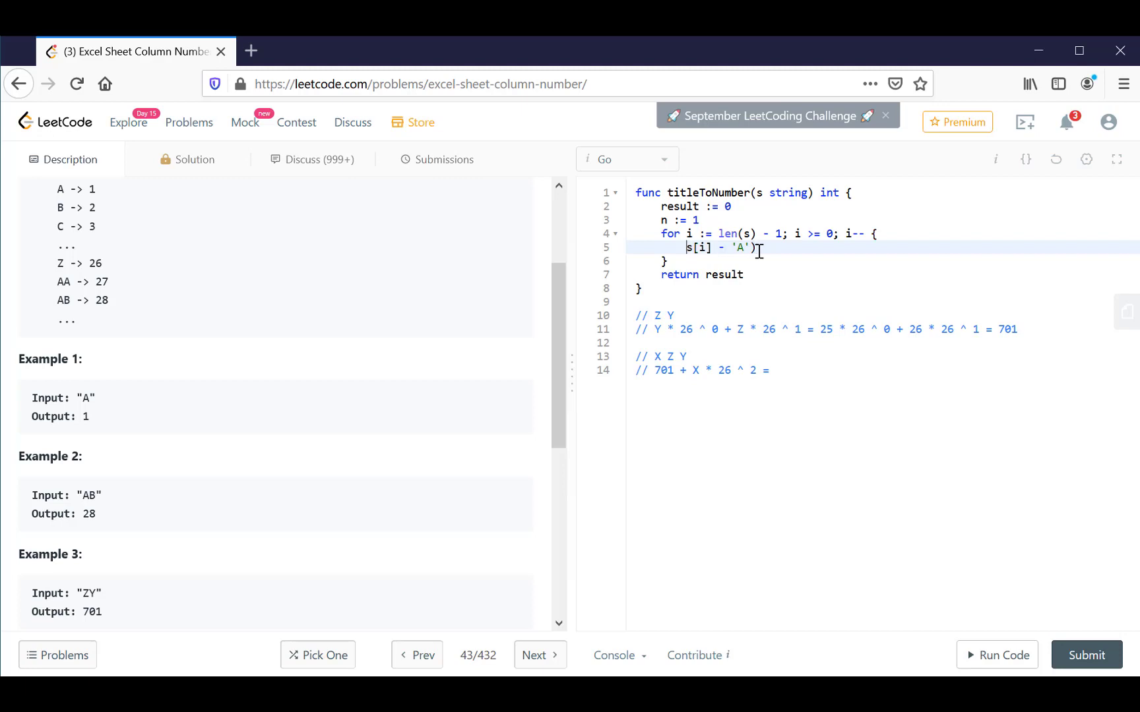
pyautogui.press('Home')
pyautogui.write('(')
pyautogui.press('Left')
pyautogui.write('int')
pyautogui.press('End')
pyautogui.write(')')
pyautogui.press('Down')
pyautogui.press('Home')
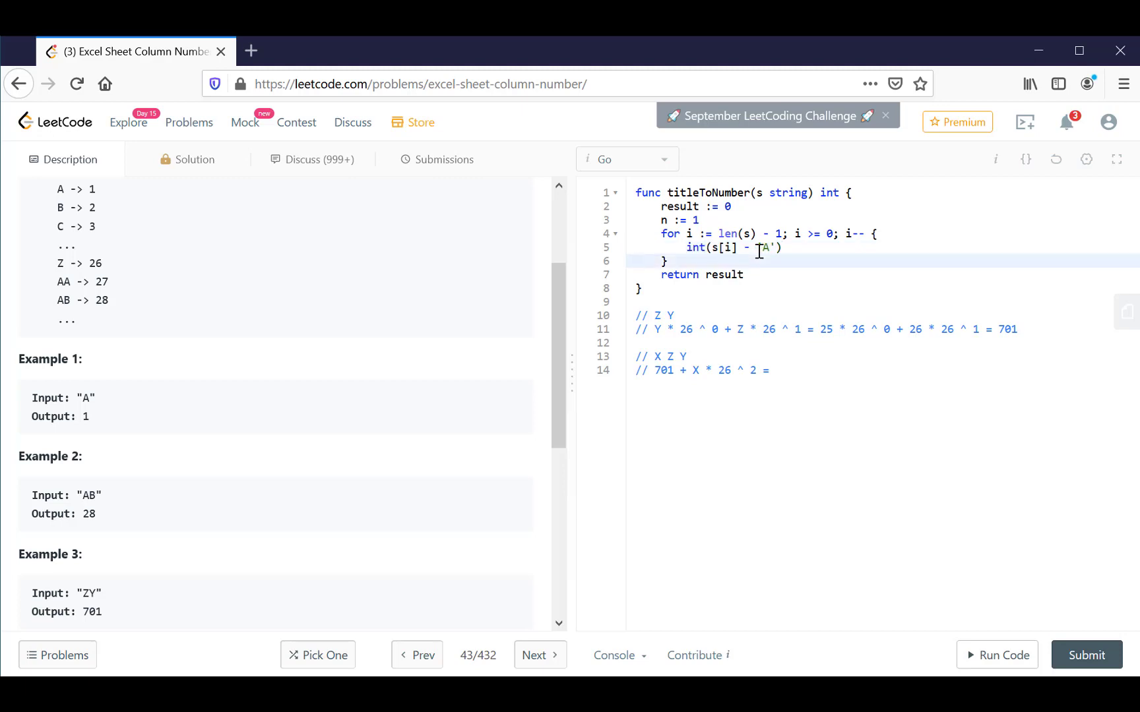
pyautogui.press('Up')
pyautogui.press('End')
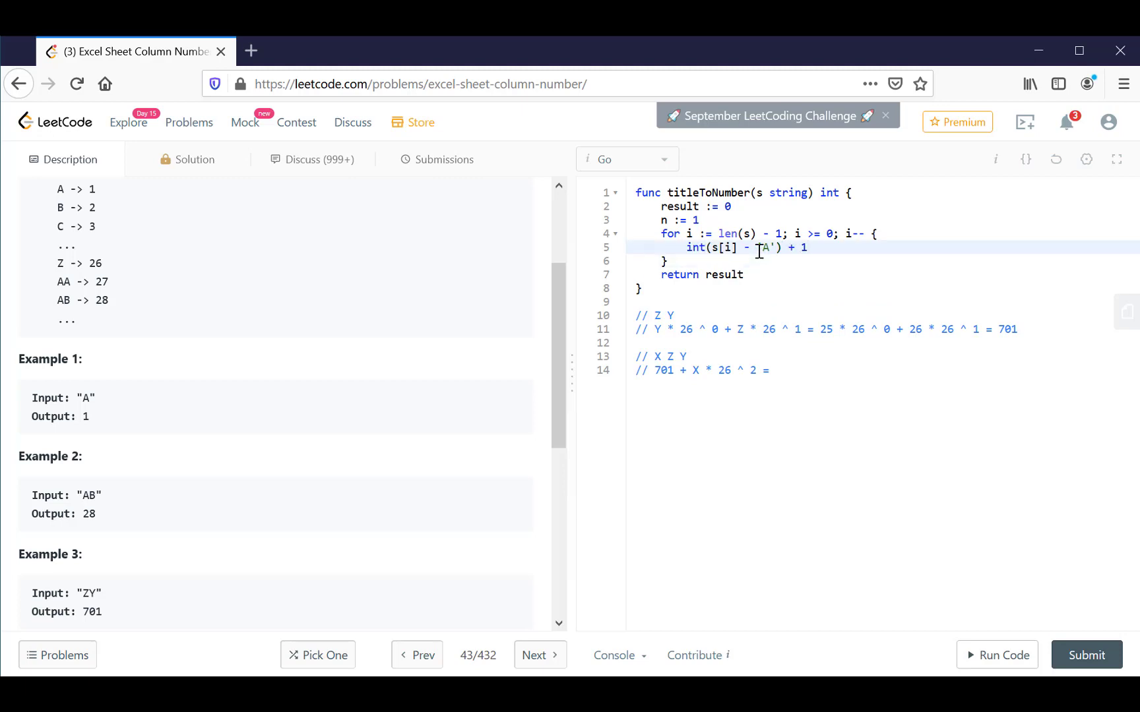
pyautogui.moveTo(686, 247); pyautogui.dragTo(834, 245)
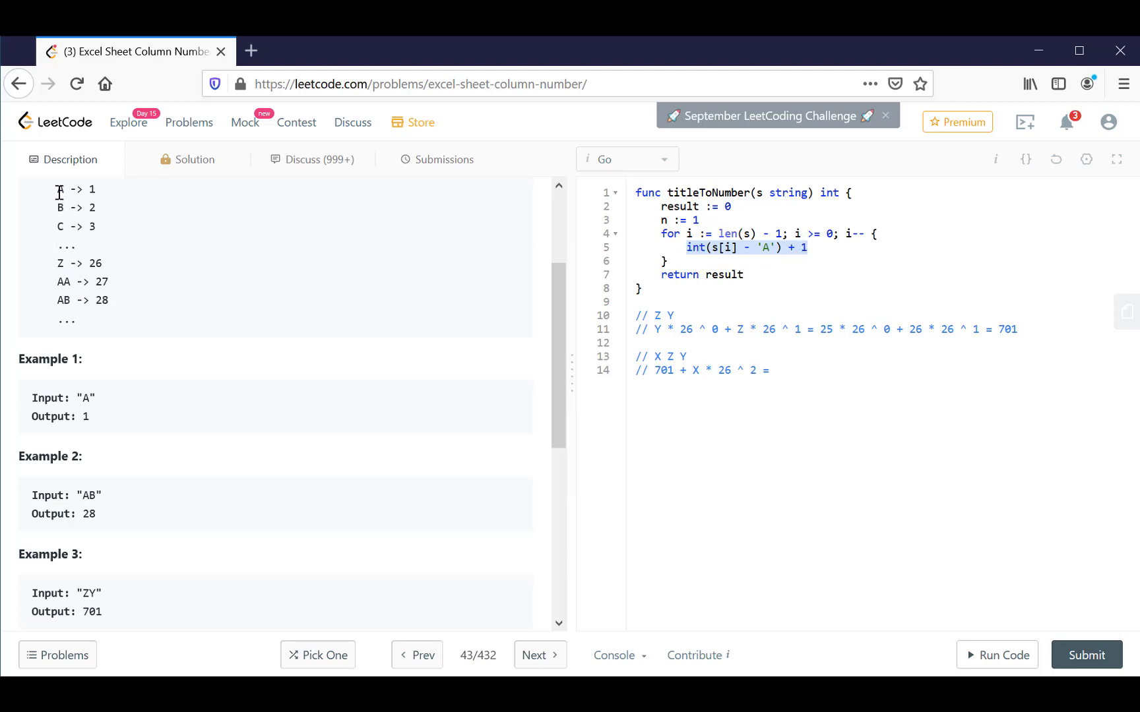
# Step: Store the letter value in tmp with tmp := int(s[i] - 'A') + 1
pyautogui.click(687, 248)
pyautogui.write('t')
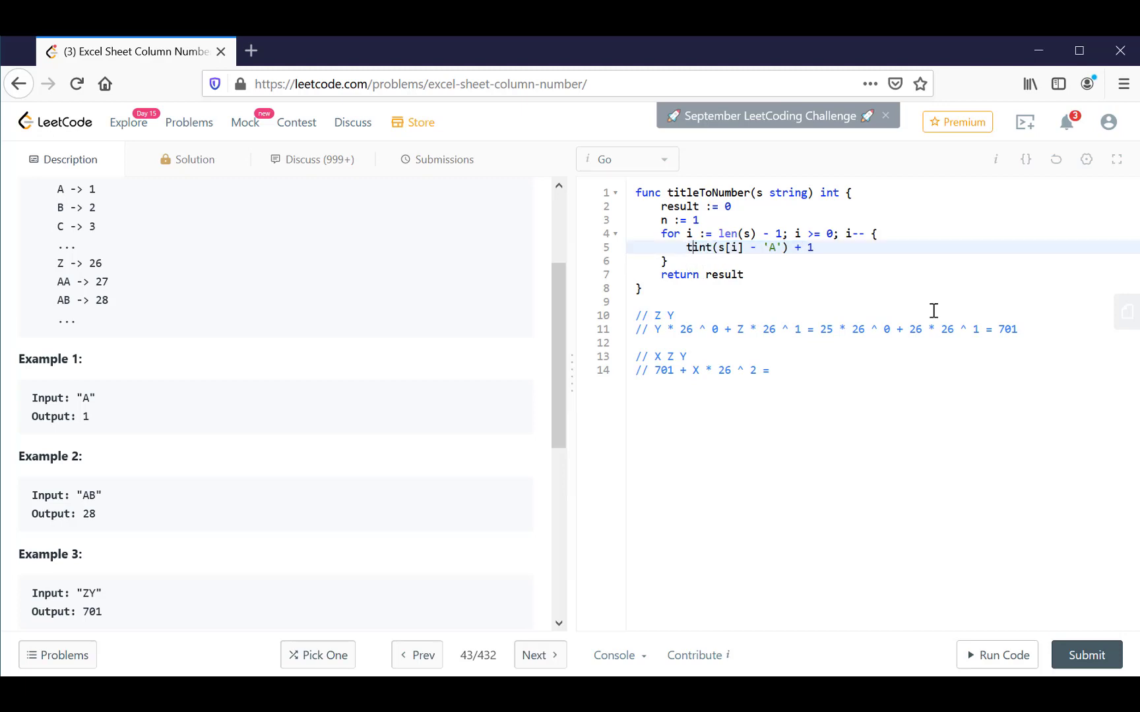
pyautogui.write('mp :=')
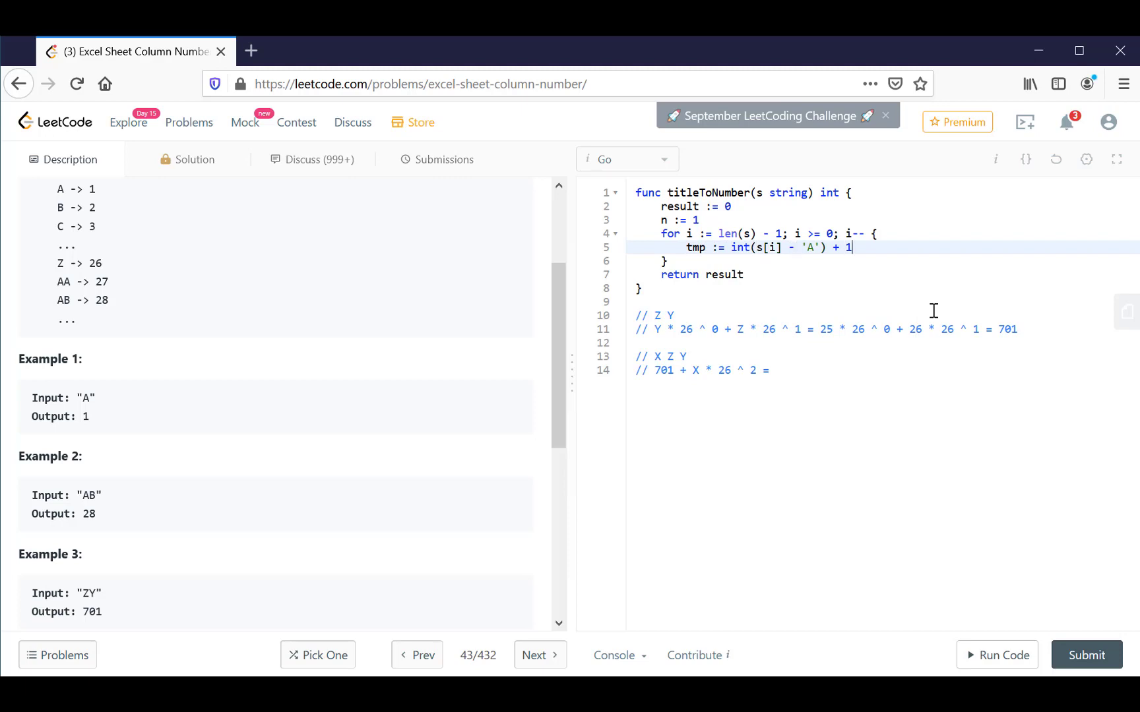
pyautogui.press('Return')
pyautogui.doubleClick(692, 248)
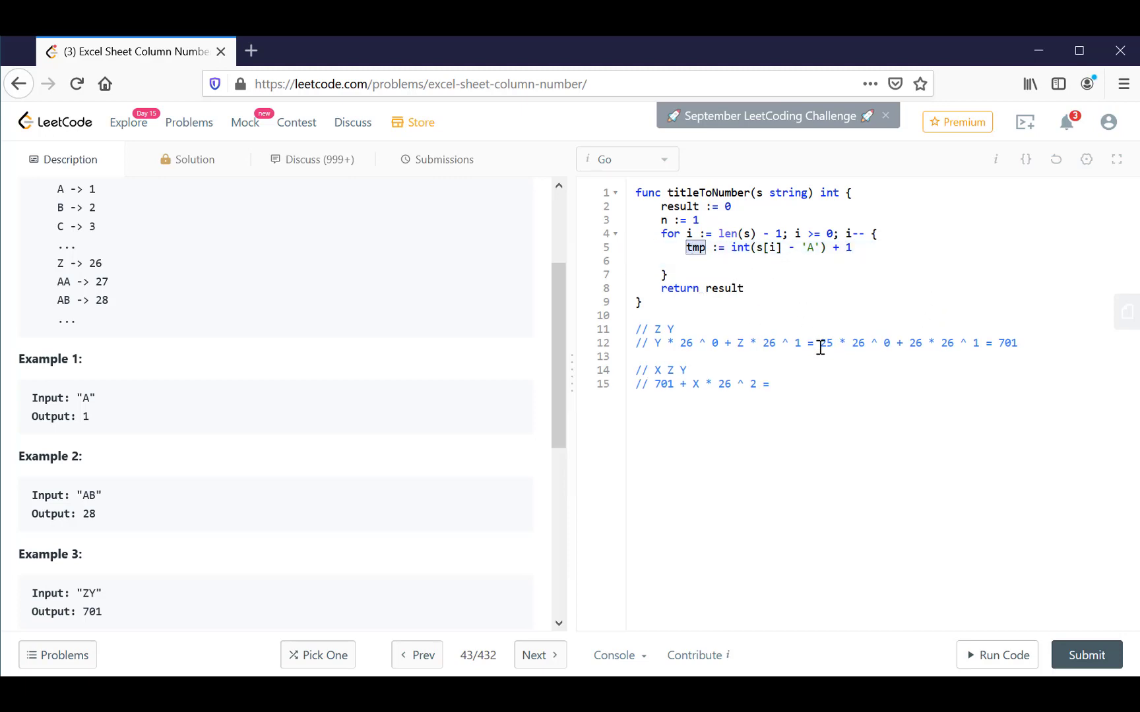
# Step: Add result += tmp * n, relating it to the 26 ^ 0 term in the worked example
pyautogui.click(728, 261)
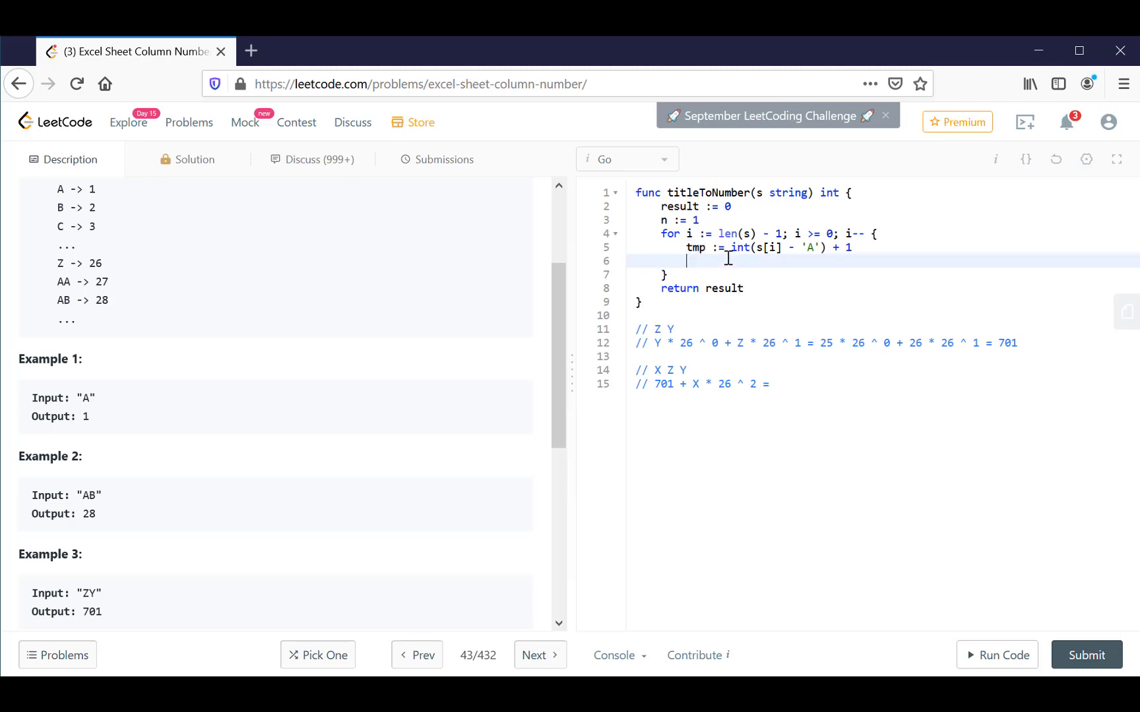
pyautogui.write('result += tmp * n')
pyautogui.doubleClick(858, 343)
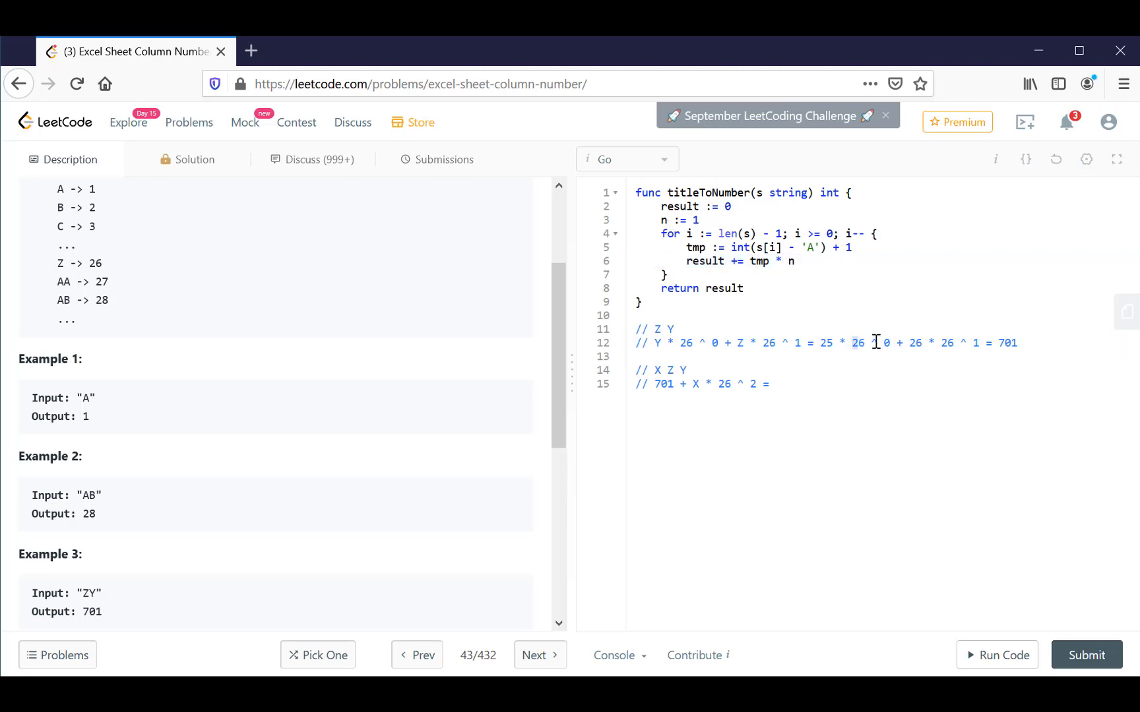
pyautogui.moveTo(876, 342); pyautogui.dragTo(889, 343)
pyautogui.click(830, 264)
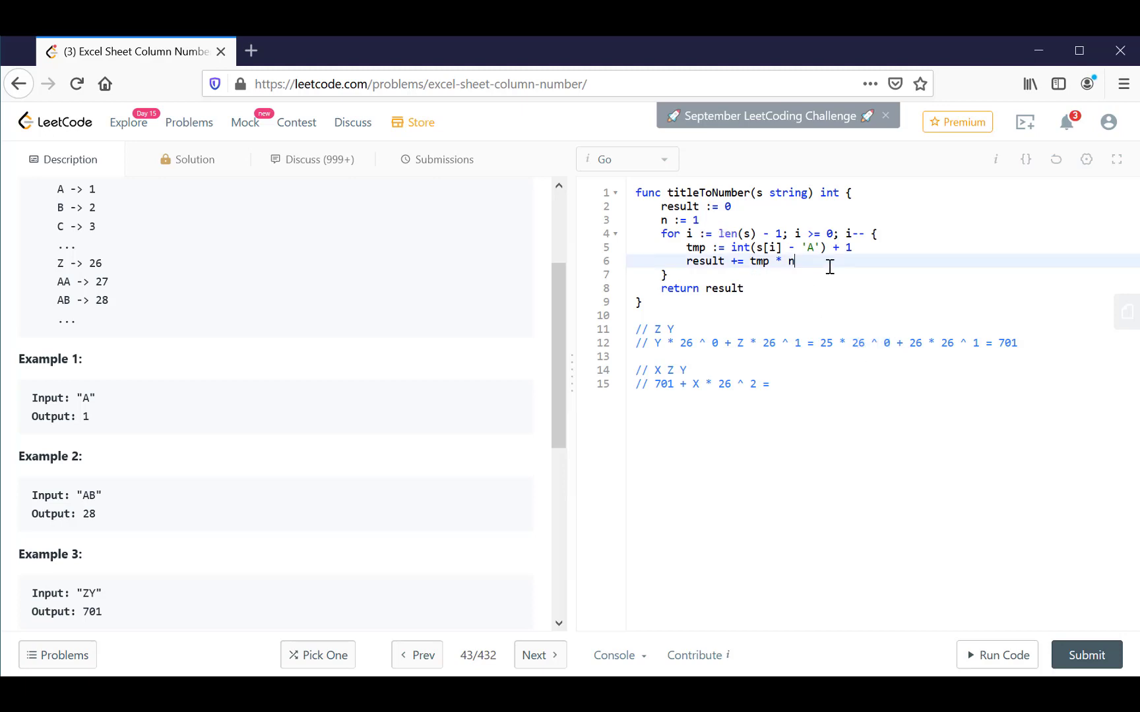
pyautogui.press('Return')
pyautogui.write('n = n * 26')
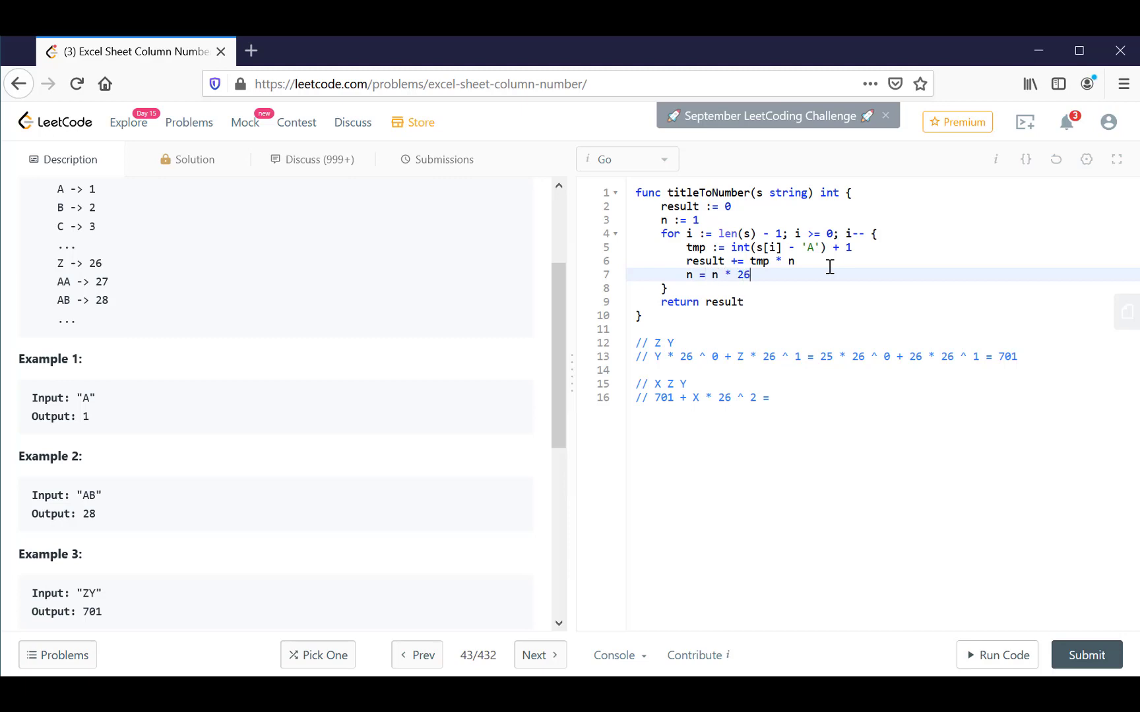
# Step: Add n = n * 26 on line 7, linking it to the 26 ^ 1 term in the comment
pyautogui.click(683, 274)
pyautogui.moveTo(683, 274); pyautogui.dragTo(769, 274)
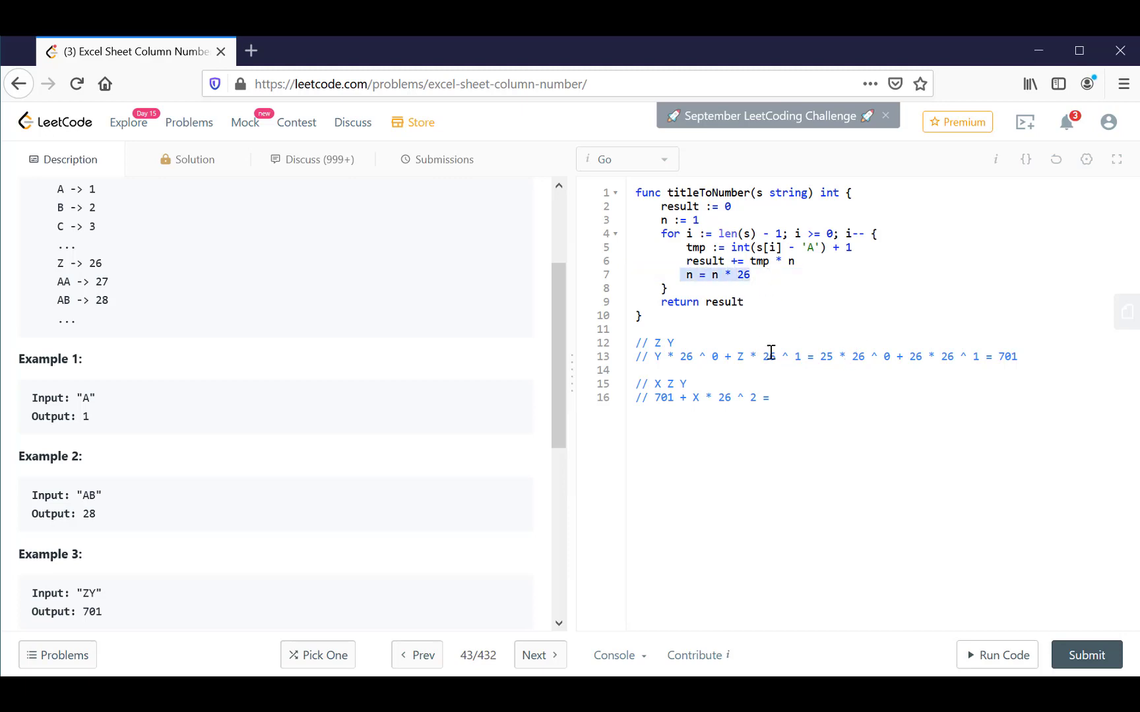
pyautogui.moveTo(763, 356); pyautogui.dragTo(801, 357)
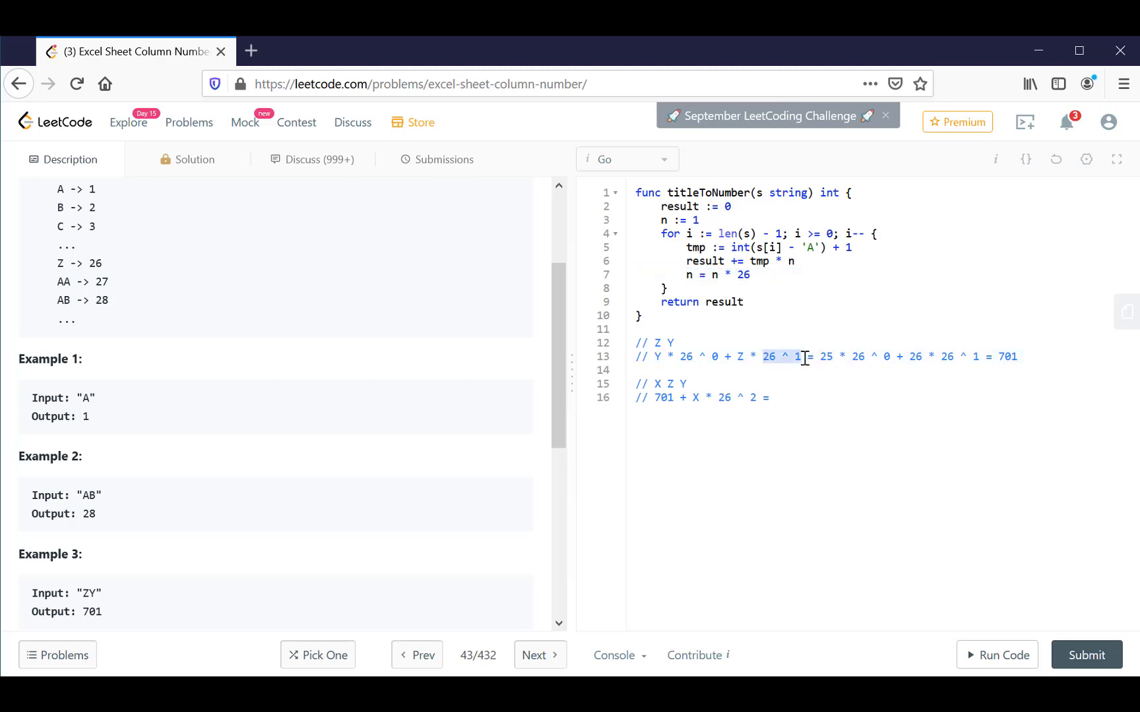
pyautogui.click(803, 358)
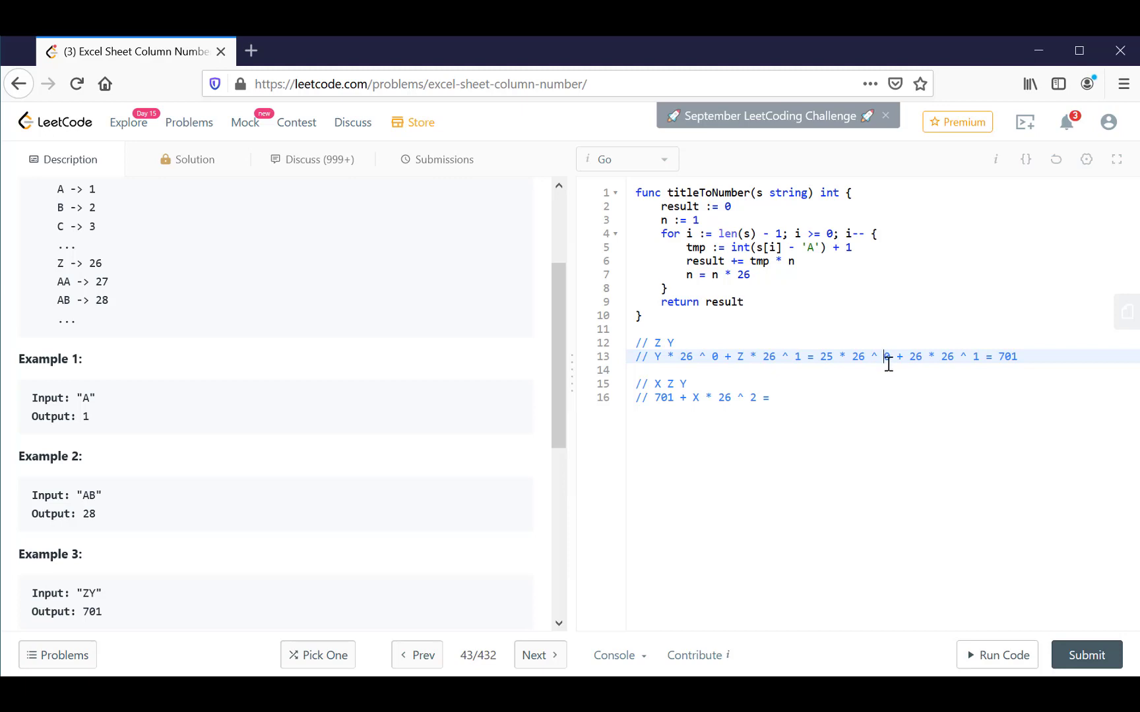
pyautogui.click(798, 262)
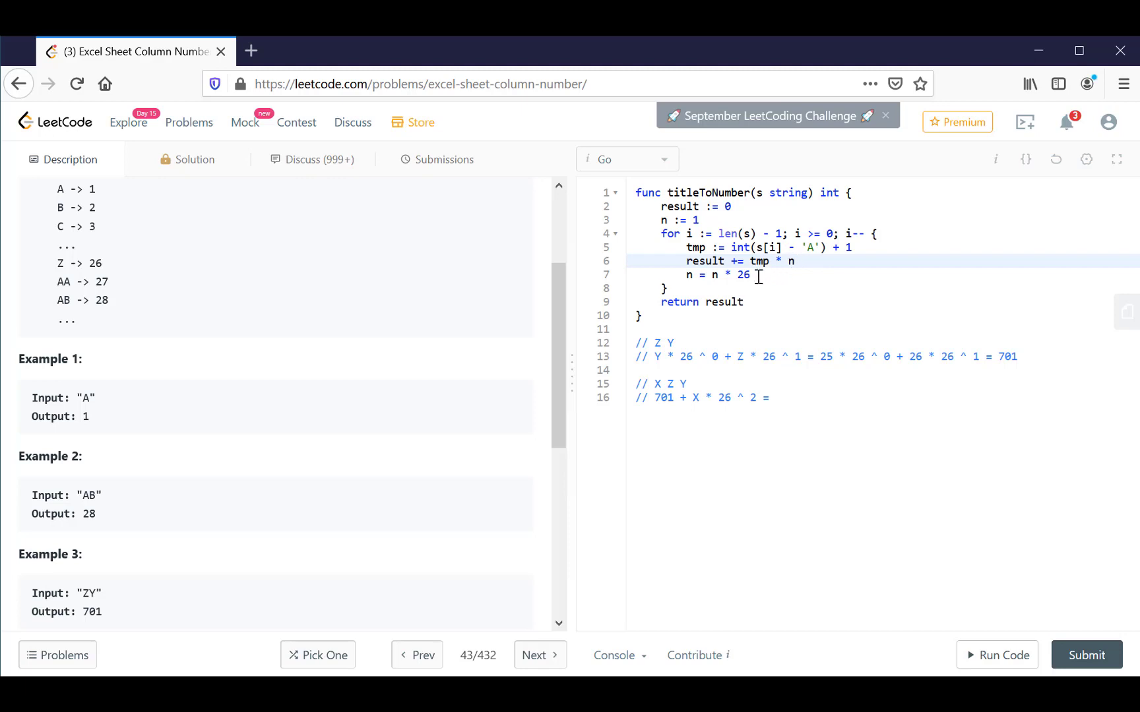
pyautogui.moveTo(753, 275); pyautogui.dragTo(681, 275)
pyautogui.click(749, 277)
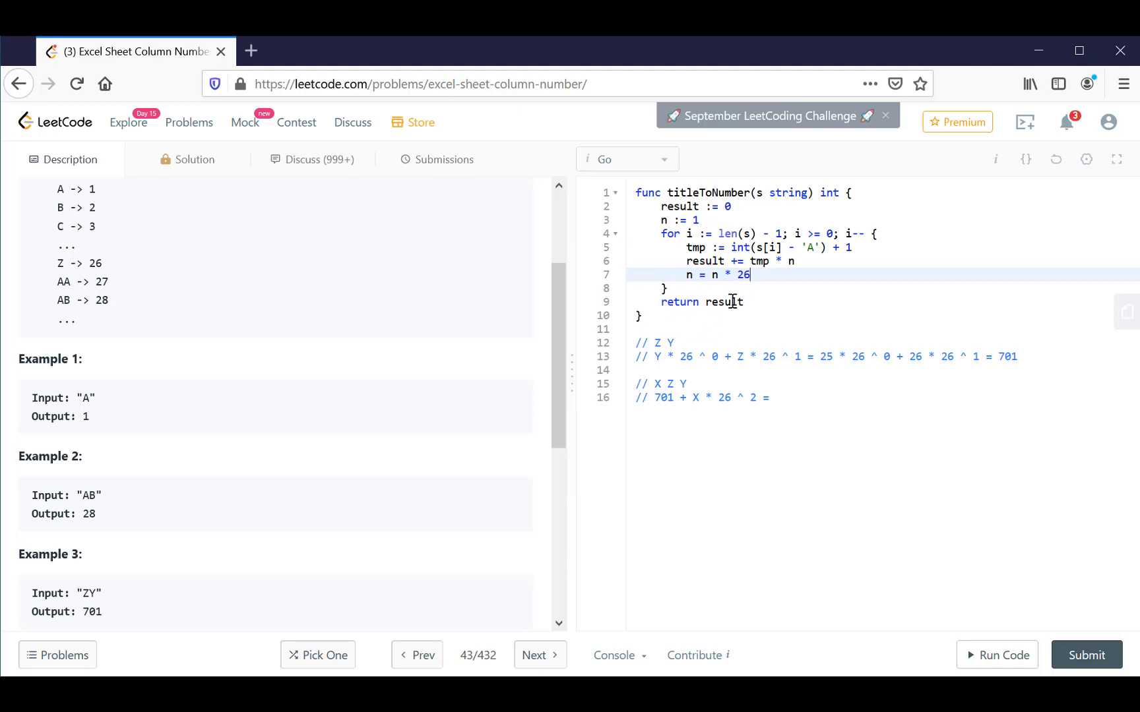
pyautogui.click(768, 301)
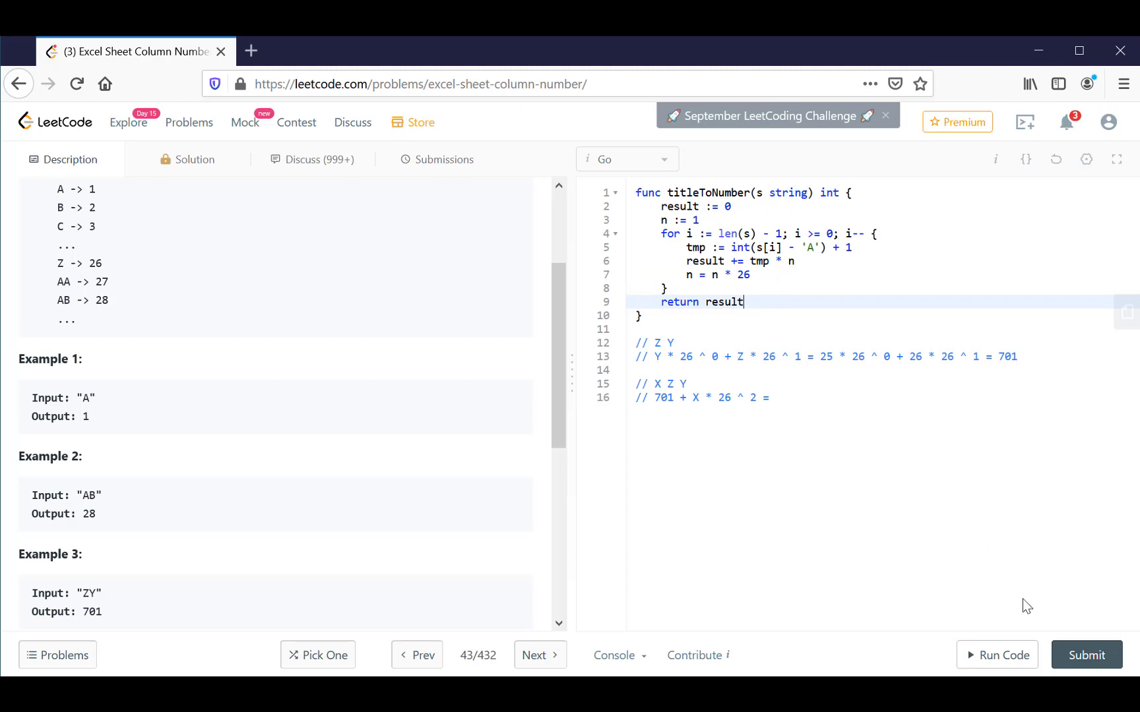
# Step: Run the code on testcase A, then change the input to ZY and run again
pyautogui.click(993, 656)
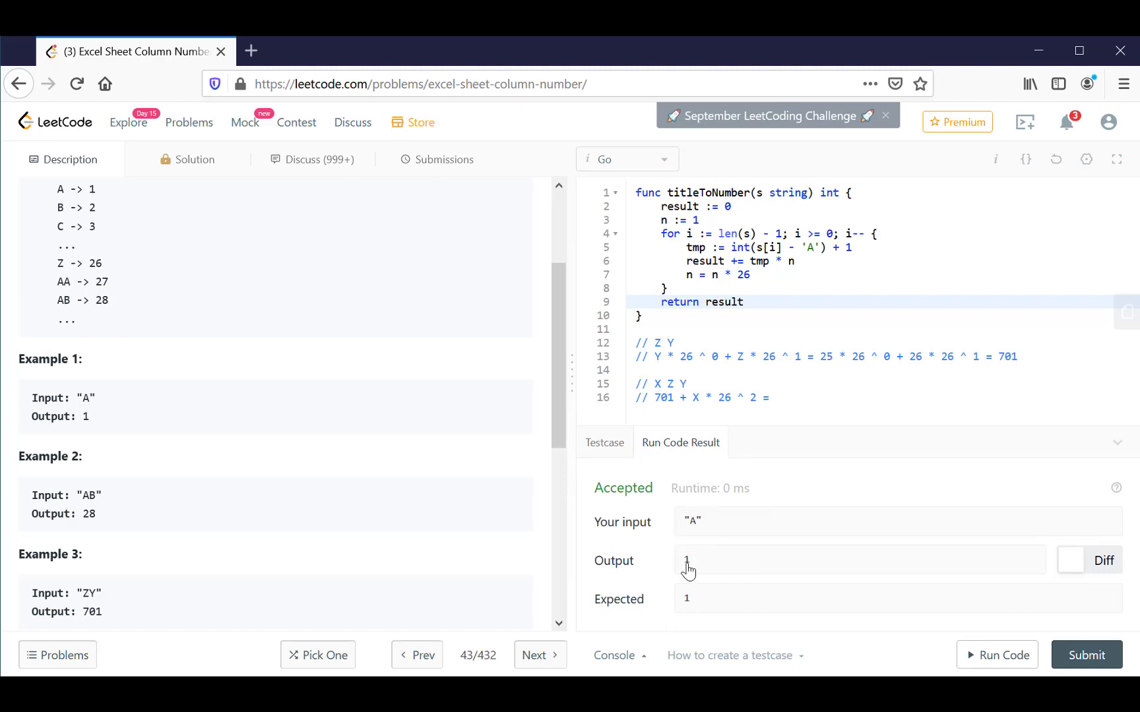
pyautogui.click(603, 446)
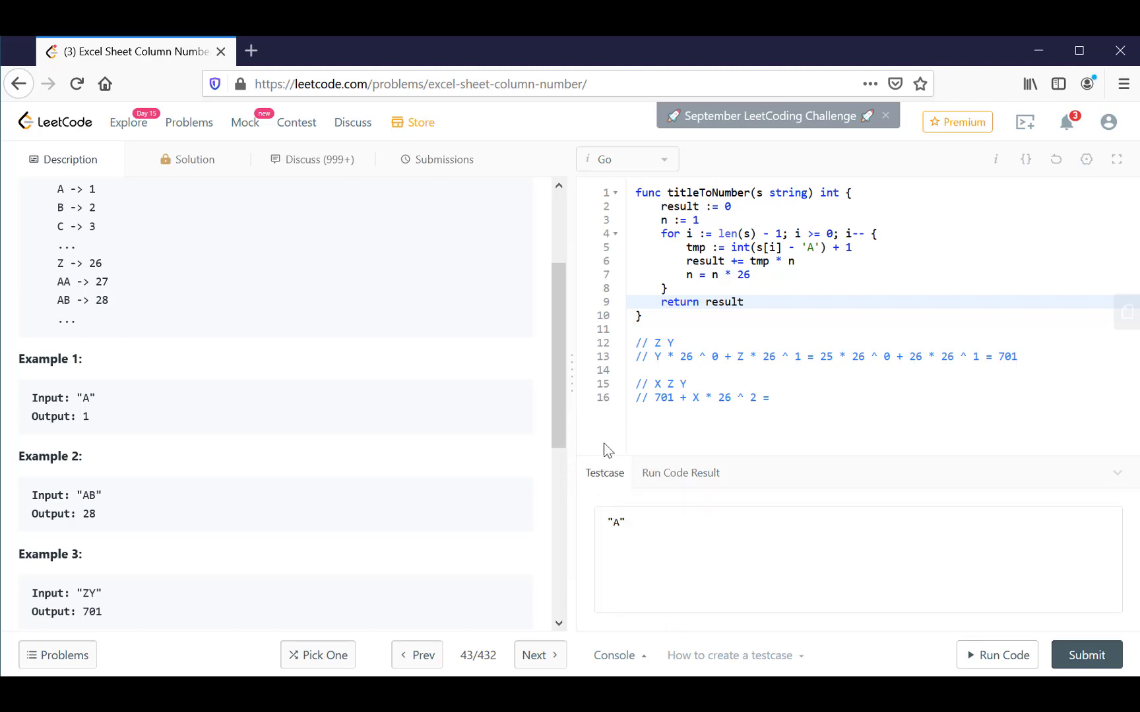
pyautogui.click(621, 524)
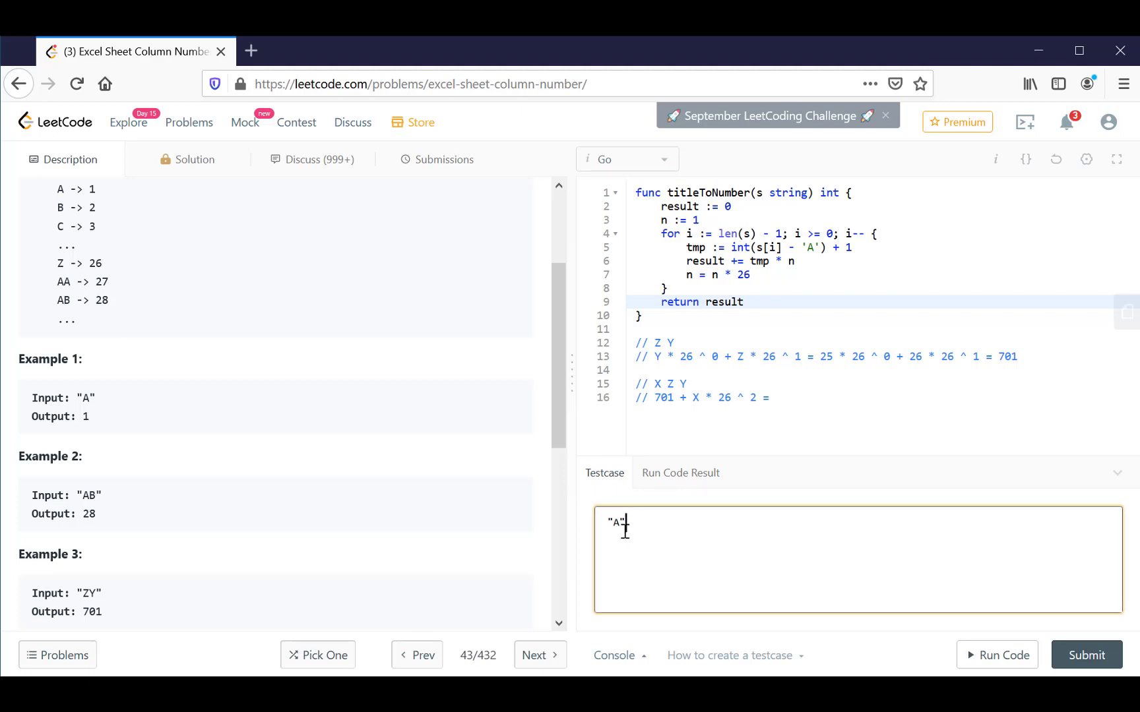
pyautogui.press('BackSpace')
pyautogui.write('ZY')
pyautogui.click(984, 655)
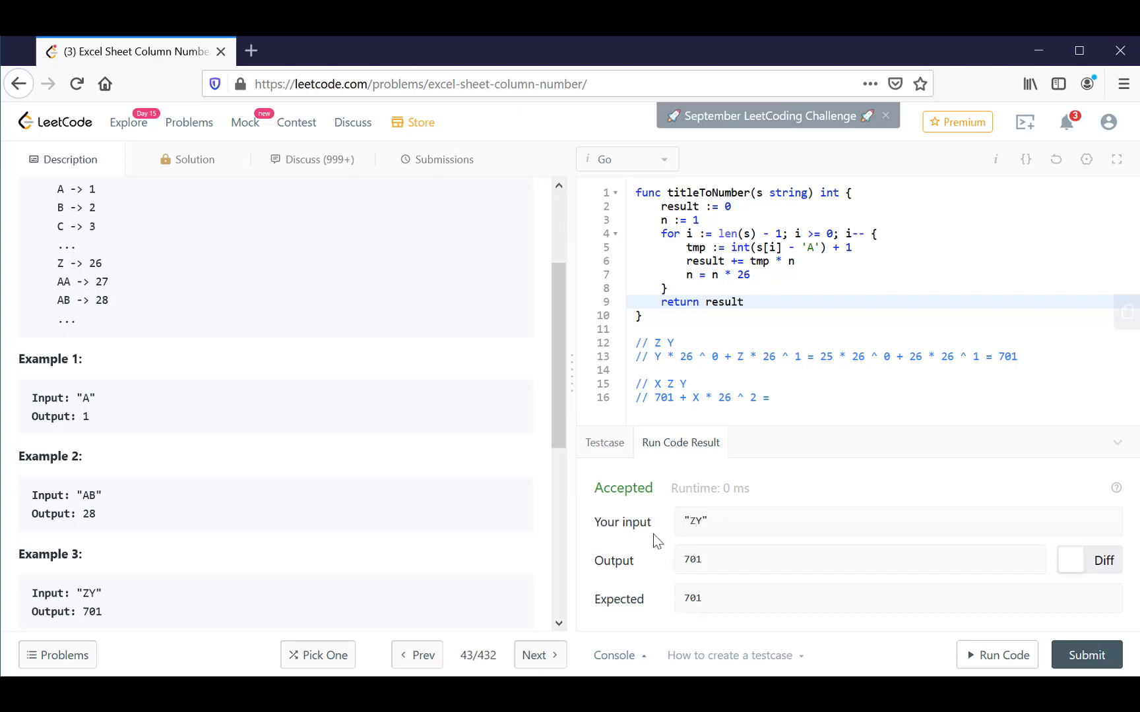
# Step: Run the XZY testcase for Accepted with 16925 and mark the XZY comment '= 16925'
pyautogui.click(605, 446)
pyautogui.click(618, 521)
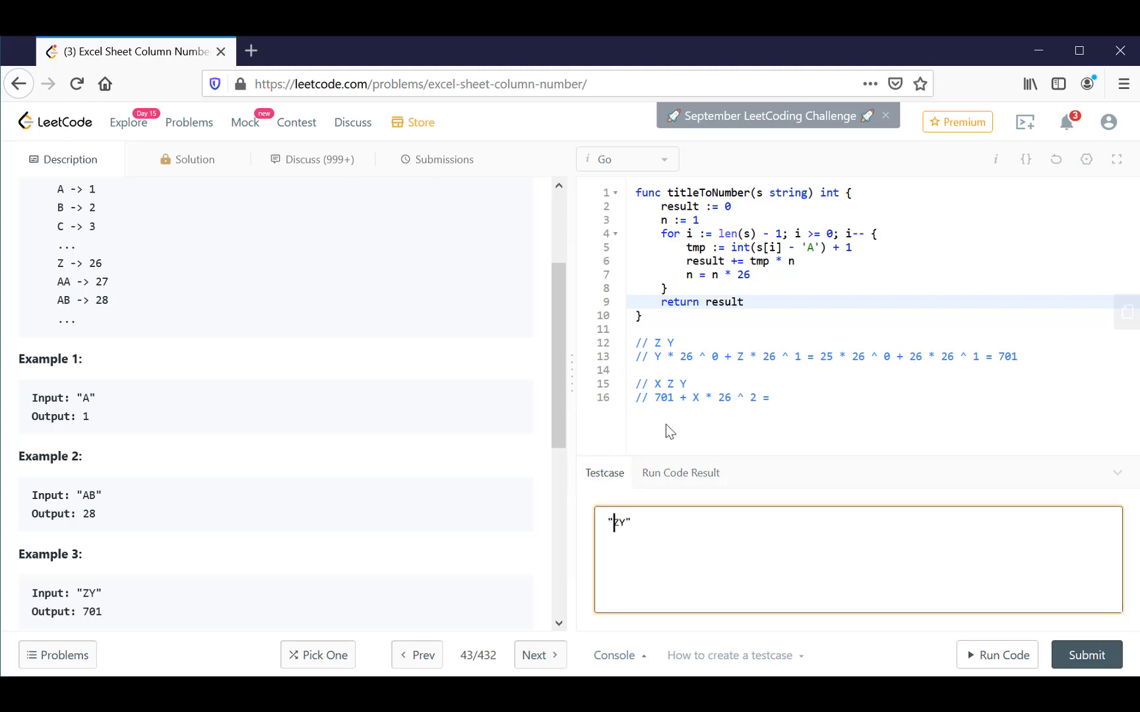
pyautogui.write('X')
pyautogui.click(999, 657)
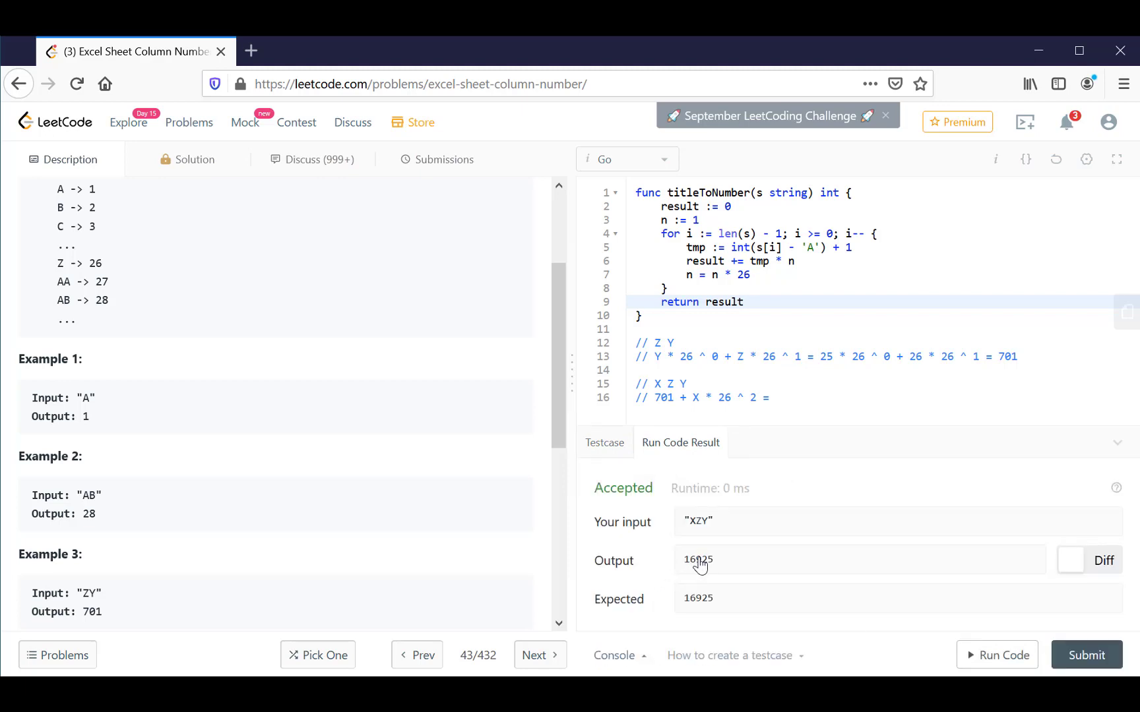
pyautogui.click(791, 398)
pyautogui.write('16925')
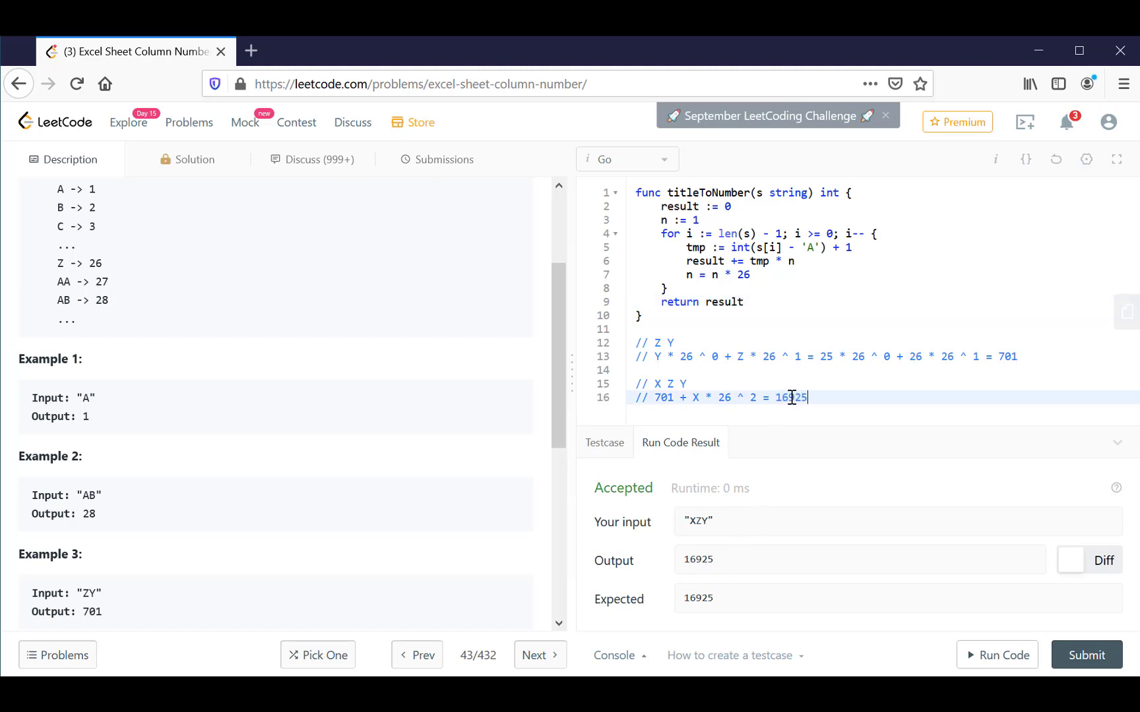
pyautogui.click(1114, 444)
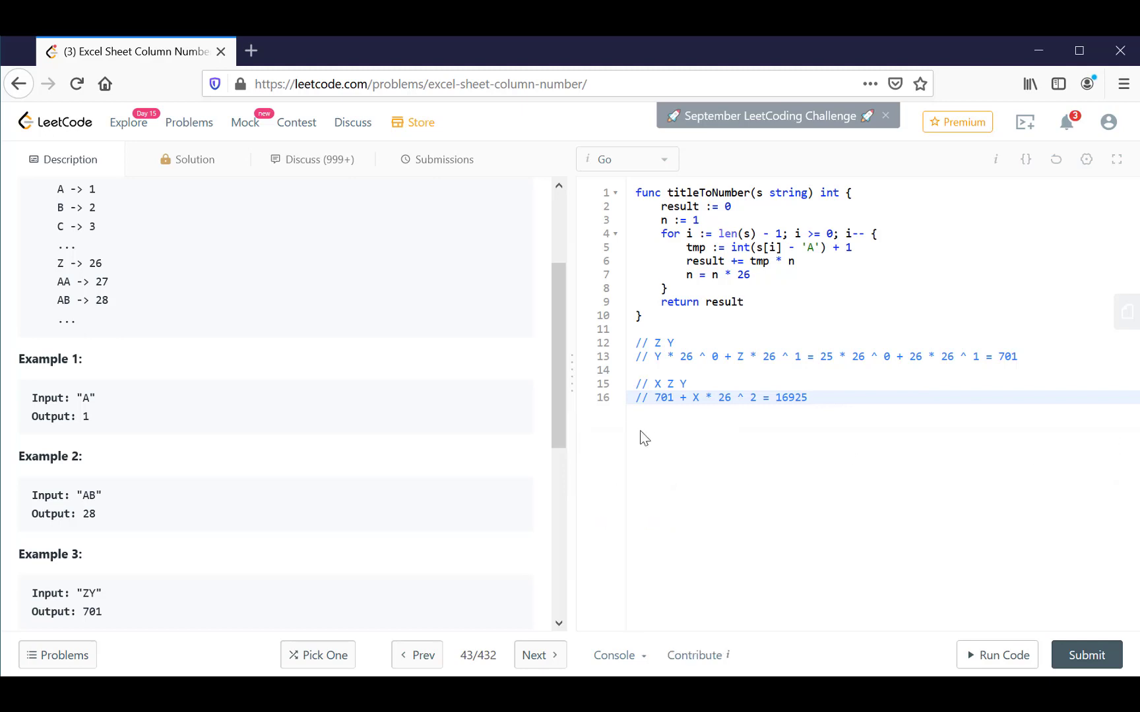
# Step: Submit for Accepted (4 ms, 2.2 MB) and add comments '// O (N)' and '// O (1)'
pyautogui.click(1092, 653)
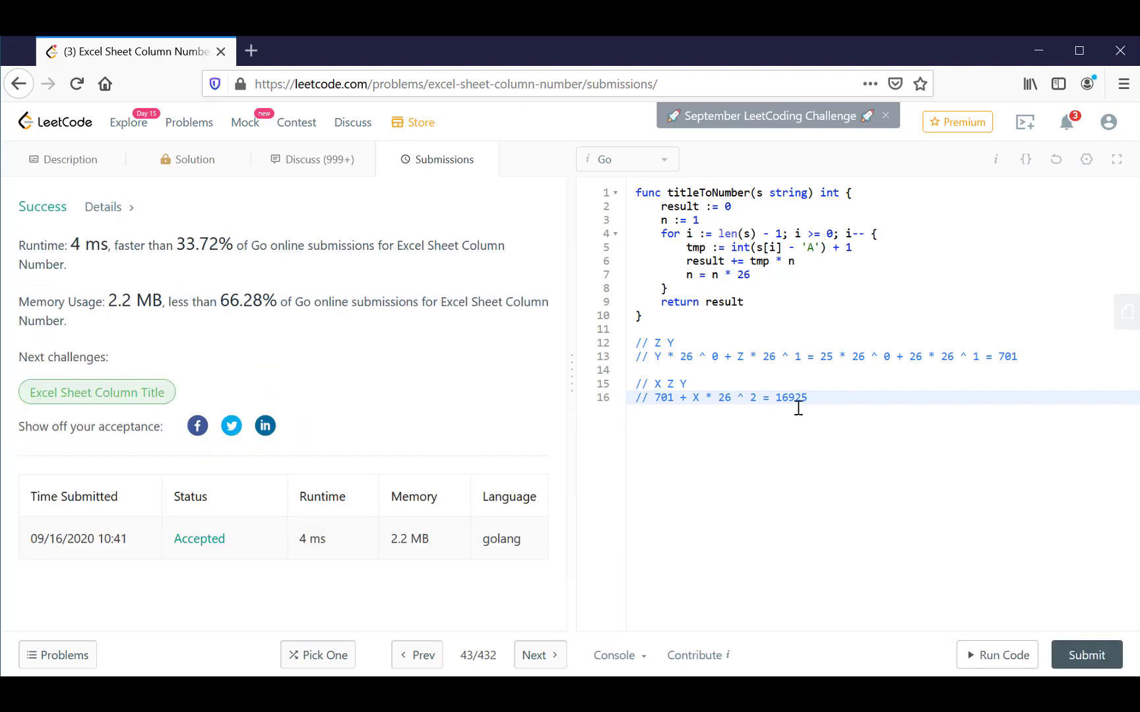
pyautogui.press('Return')
pyautogui.write('//')
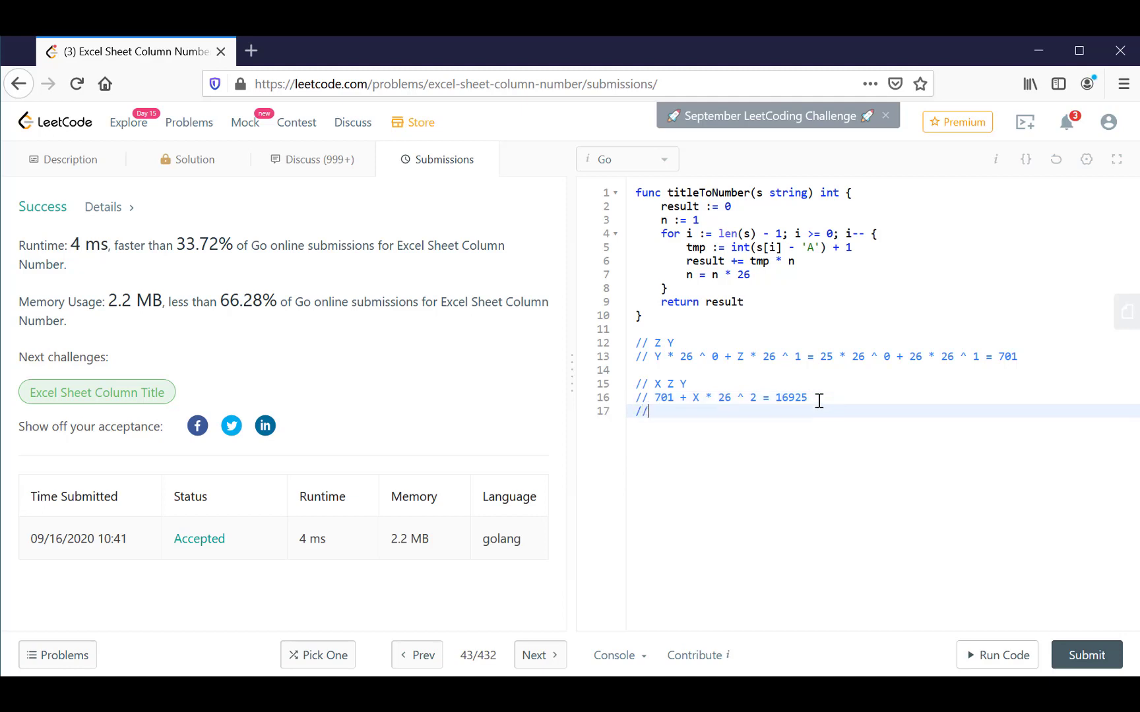
pyautogui.write(' O (')
pyautogui.write('N)')
pyautogui.press('Return')
pyautogui.write('/')
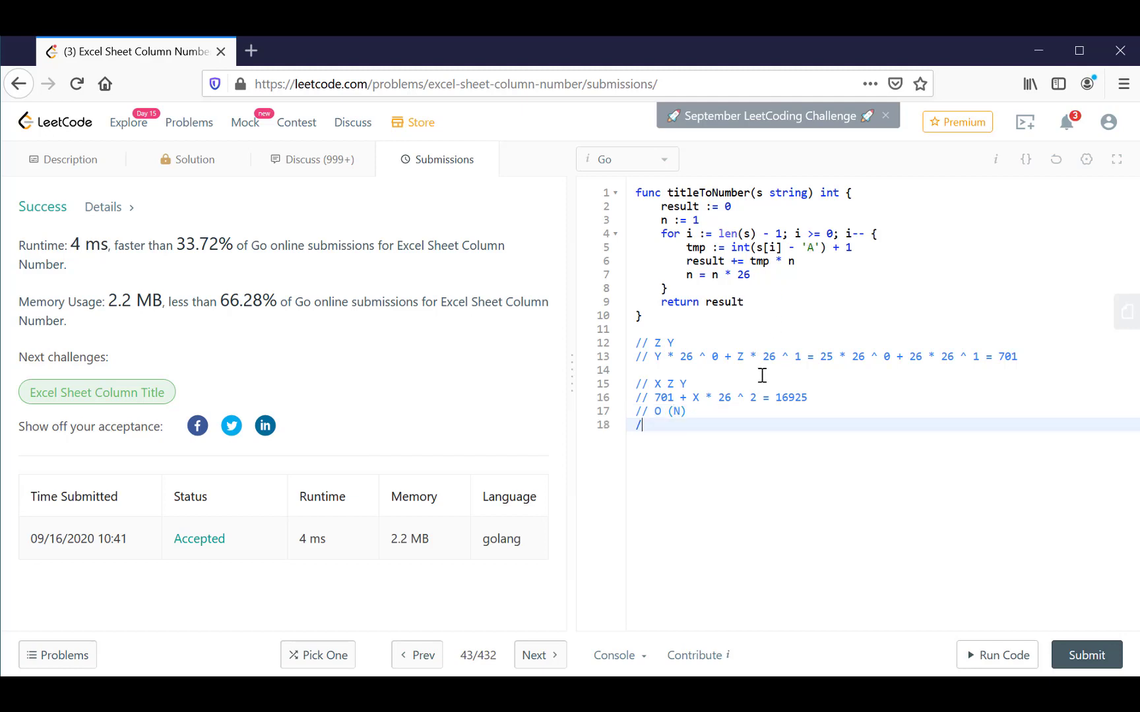
pyautogui.write('/ O (')
pyautogui.write('1')
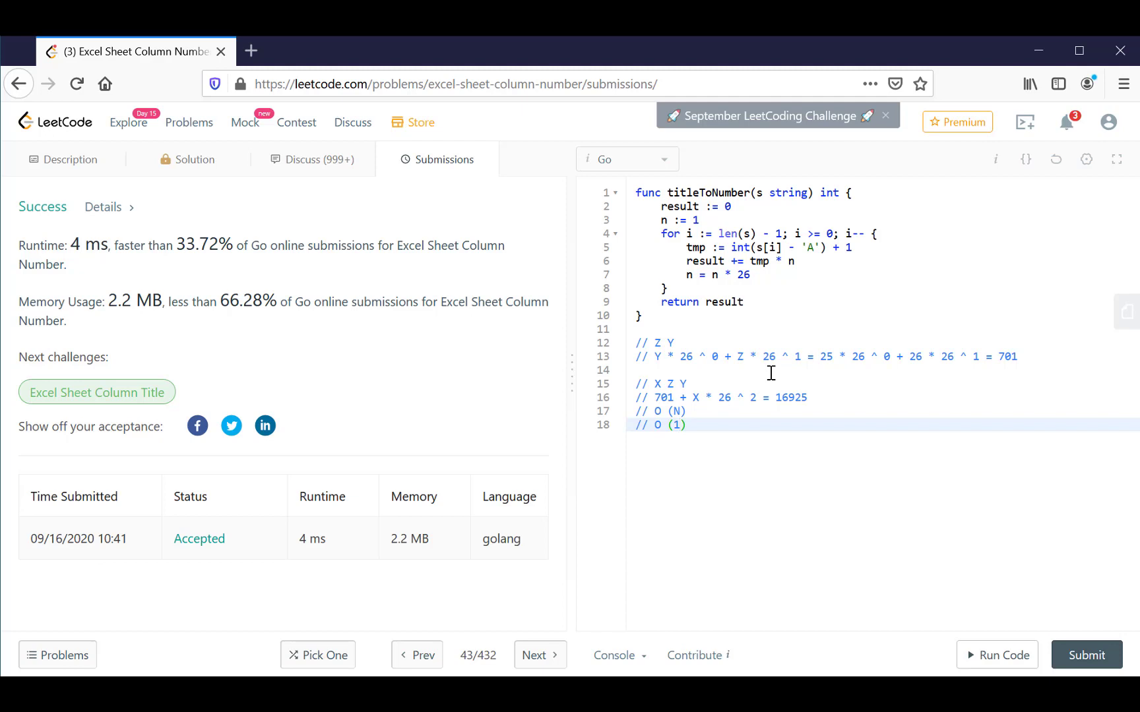